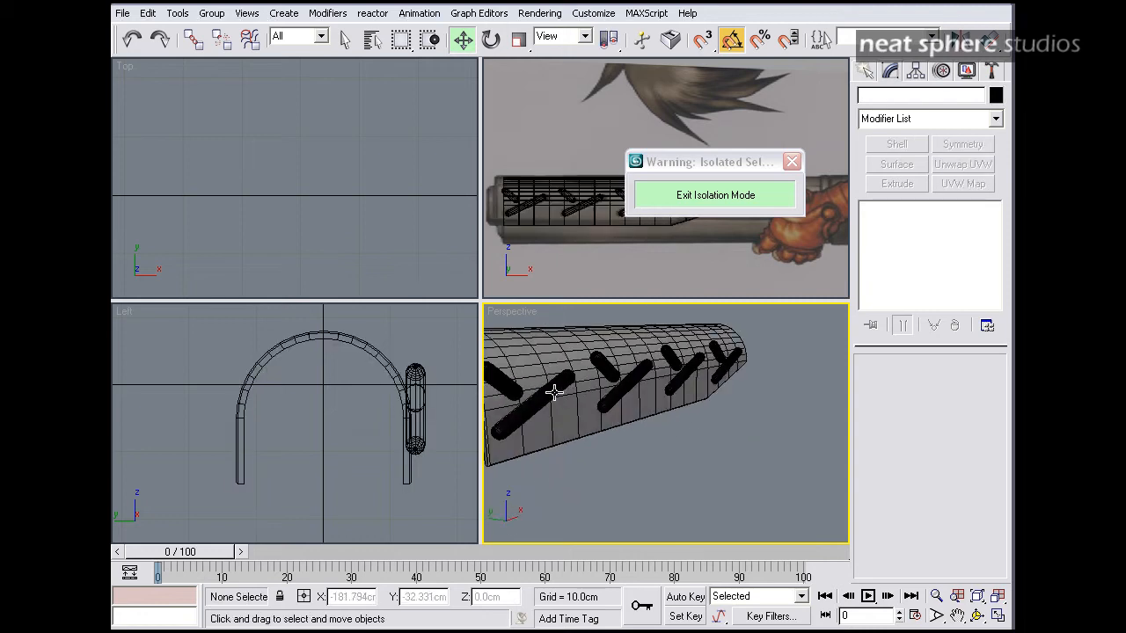
# - Select the four long capsules and move them sideways into the wall of the curved tube
pyautogui.click(550, 391)
pyautogui.keyDown('ctrl'); pyautogui.click(623, 387); pyautogui.keyUp('ctrl')
pyautogui.keyDown('ctrl'); pyautogui.click(678, 376); pyautogui.keyUp('ctrl')
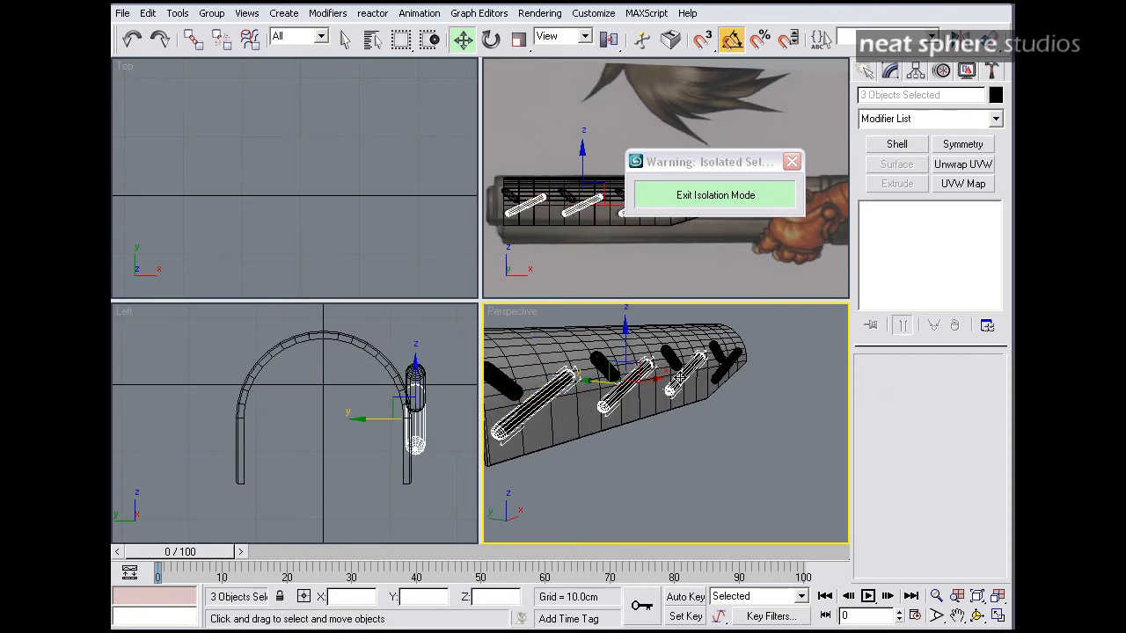
pyautogui.keyDown('ctrl'); pyautogui.click(720, 371); pyautogui.keyUp('ctrl')
pyautogui.rightClick(444, 433)
pyautogui.moveTo(450, 420); pyautogui.dragTo(439, 419)
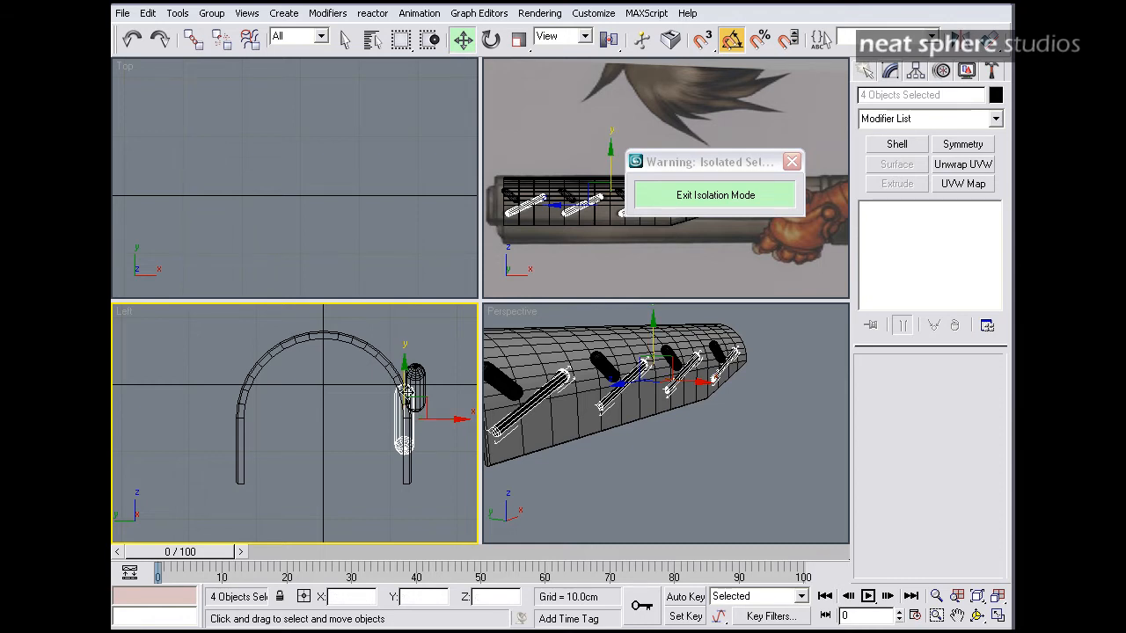
# - Rotate the four long capsules slightly so they follow the slope of the tube's side wall
pyautogui.press('e')
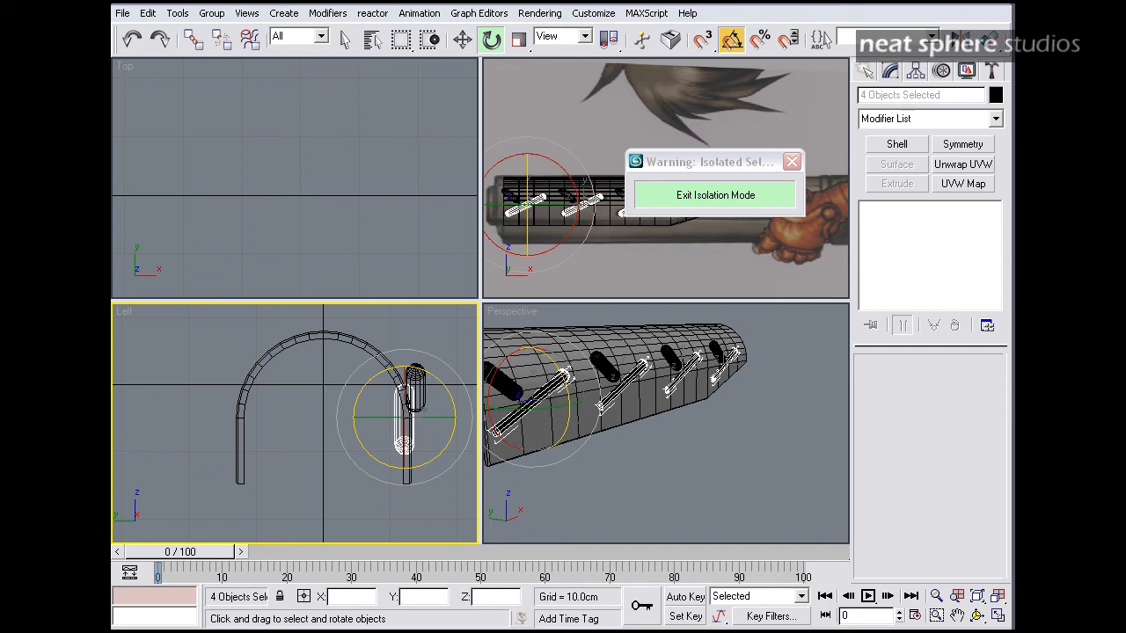
pyautogui.moveTo(454, 392); pyautogui.dragTo(451, 421)
pyautogui.press('w')
# - Select the four short capsules and move them sideways toward the tube's curved wall
pyautogui.moveTo(595, 397); pyautogui.dragTo(618, 420, button='middle')
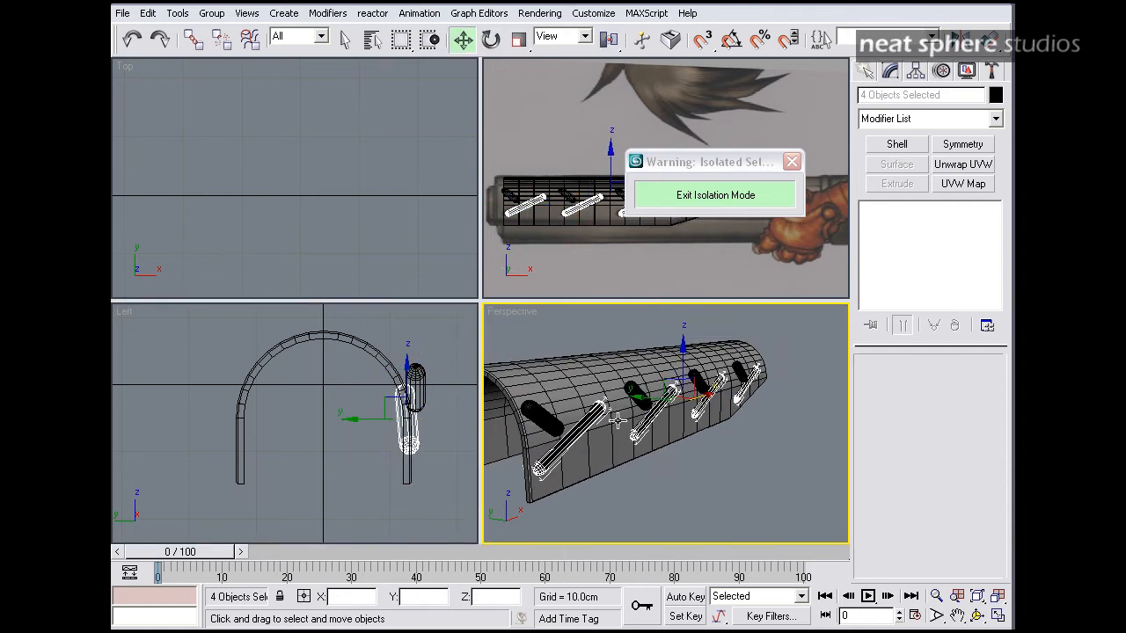
pyautogui.click(543, 412)
pyautogui.keyDown('ctrl'); pyautogui.click(640, 393); pyautogui.keyUp('ctrl')
pyautogui.keyDown('ctrl'); pyautogui.click(694, 380); pyautogui.keyUp('ctrl')
pyautogui.keyDown('ctrl'); pyautogui.click(737, 370); pyautogui.keyUp('ctrl')
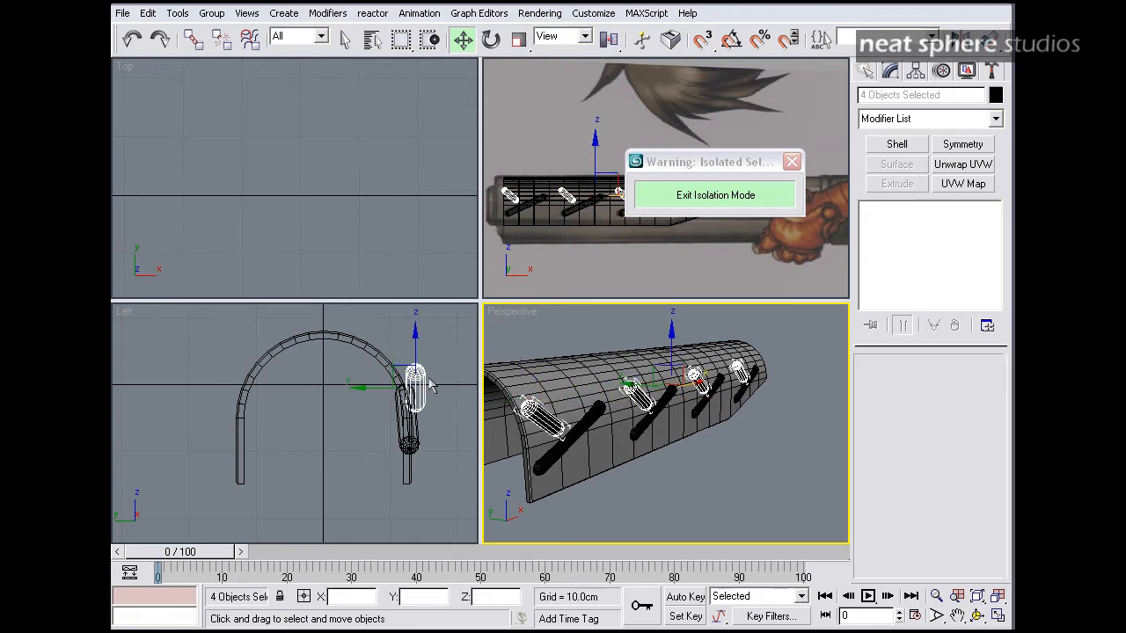
pyautogui.rightClick(415, 377)
pyautogui.moveTo(458, 388); pyautogui.dragTo(444, 388)
# - Tilt the four short capsules to match the tube's curvature and shift them inward by about 1.9 cm
pyautogui.press('e')
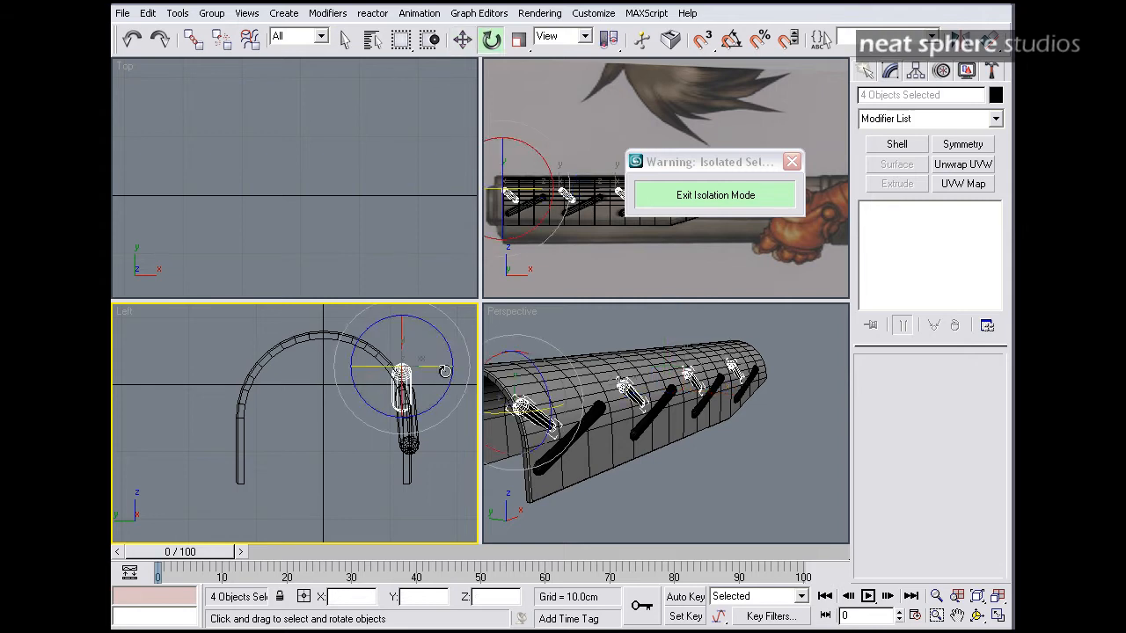
pyautogui.moveTo(438, 335); pyautogui.dragTo(419, 314)
pyautogui.press('w')
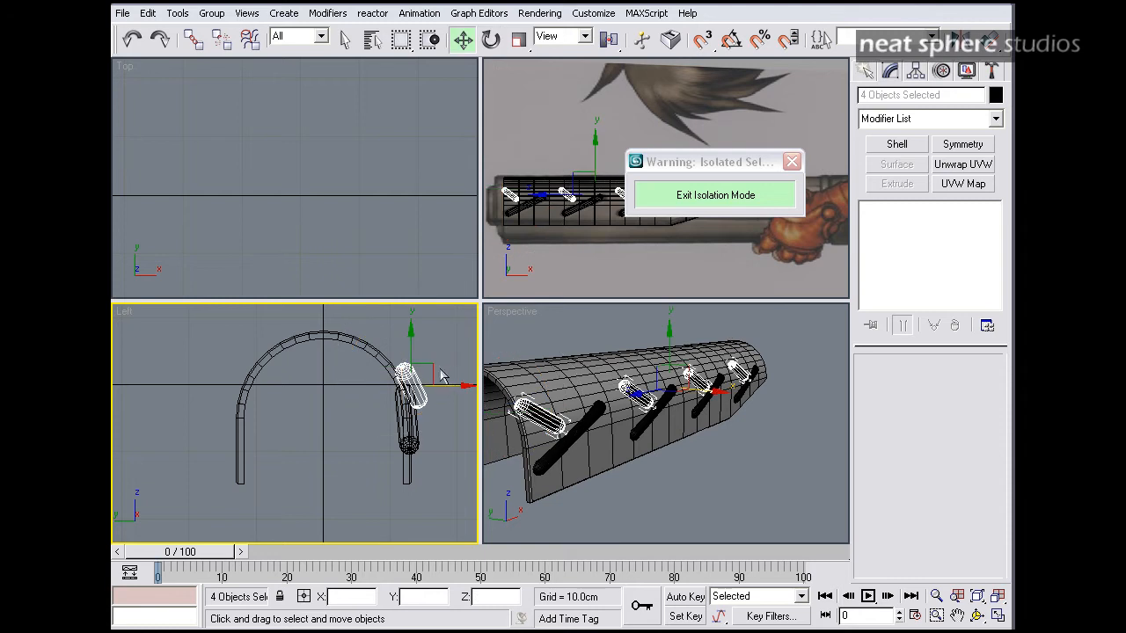
pyautogui.moveTo(450, 388); pyautogui.dragTo(435, 387)
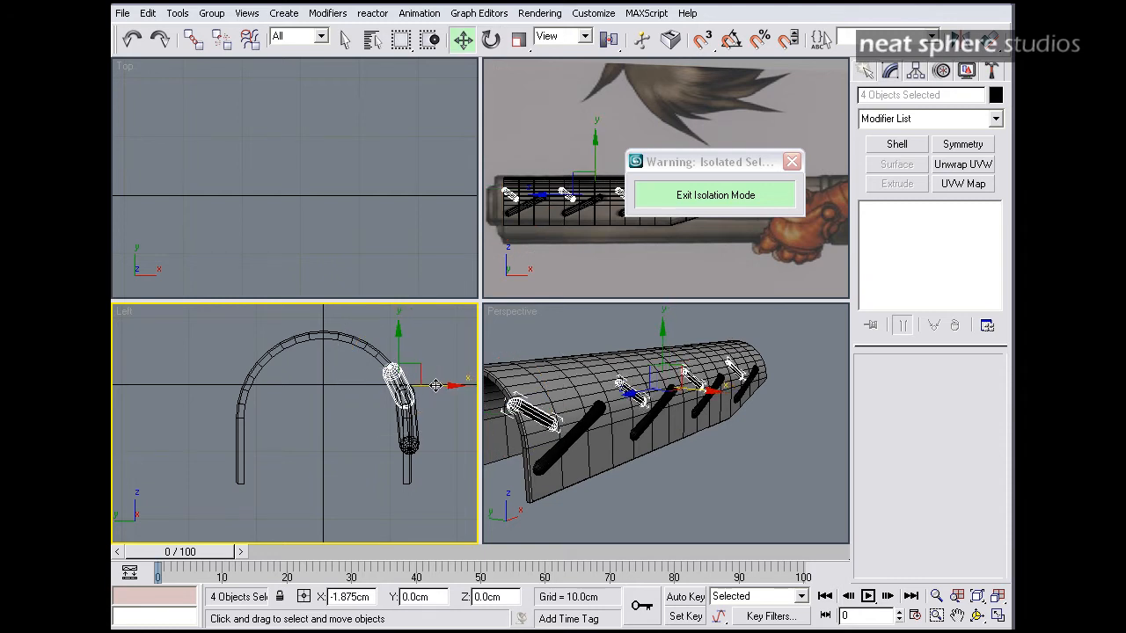
# - Nudge the pair of capsules nearest the tube's open end slightly inward along the tube's length
pyautogui.keyDown('alt'); pyautogui.moveTo(602, 434); pyautogui.dragTo(664, 460, button='middle'); pyautogui.keyUp('alt')
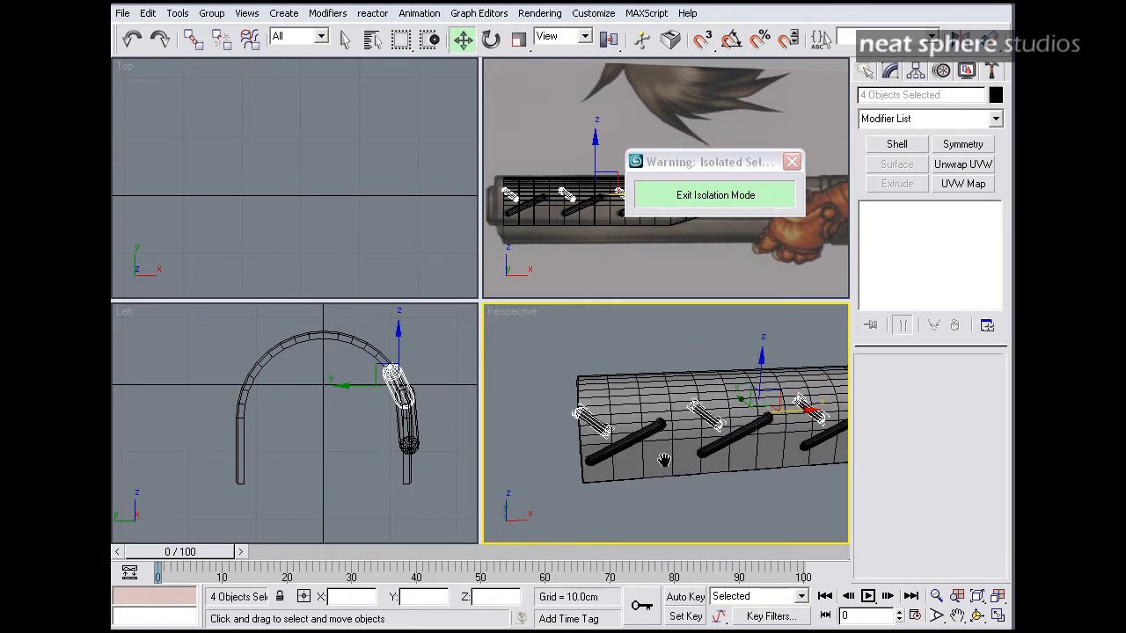
pyautogui.click(549, 430)
pyautogui.click(594, 420)
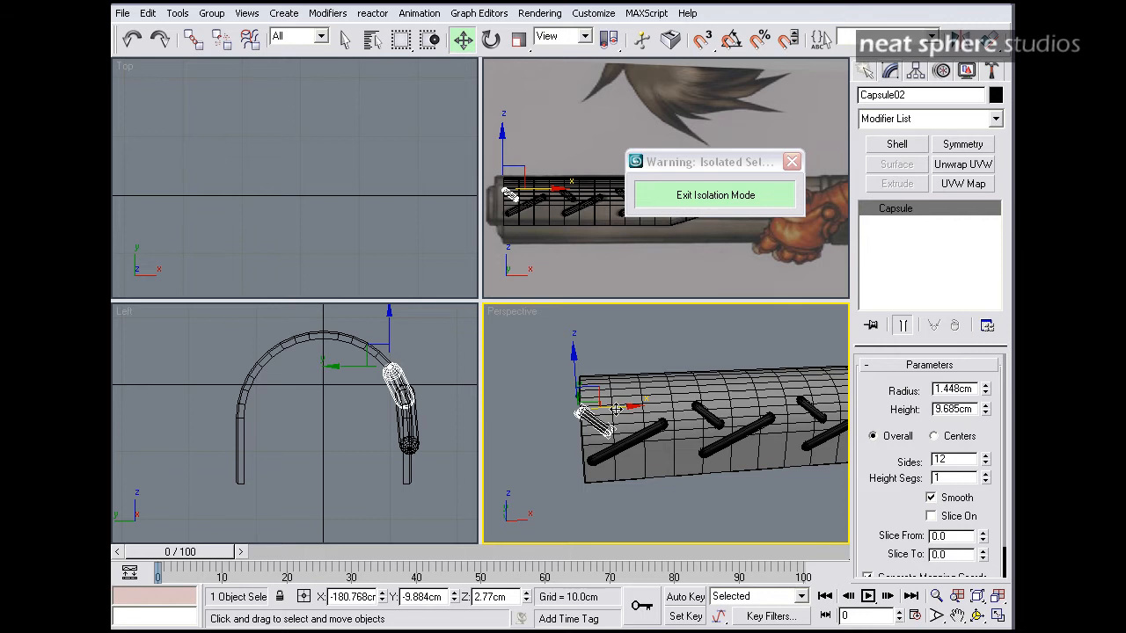
pyautogui.keyDown('ctrl'); pyautogui.click(628, 442); pyautogui.keyUp('ctrl')
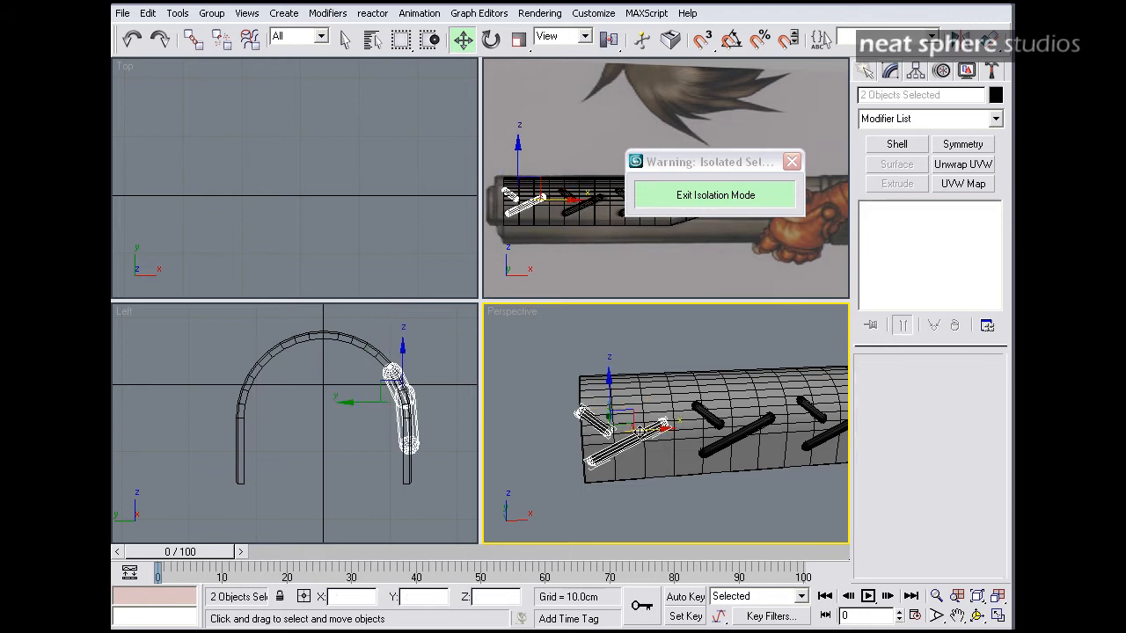
pyautogui.moveTo(641, 432); pyautogui.dragTo(647, 432)
# - Select the other six capsules and shift them together slightly along the tube's length
pyautogui.moveTo(721, 462); pyautogui.dragTo(570, 454, button='middle')
pyautogui.click(552, 411)
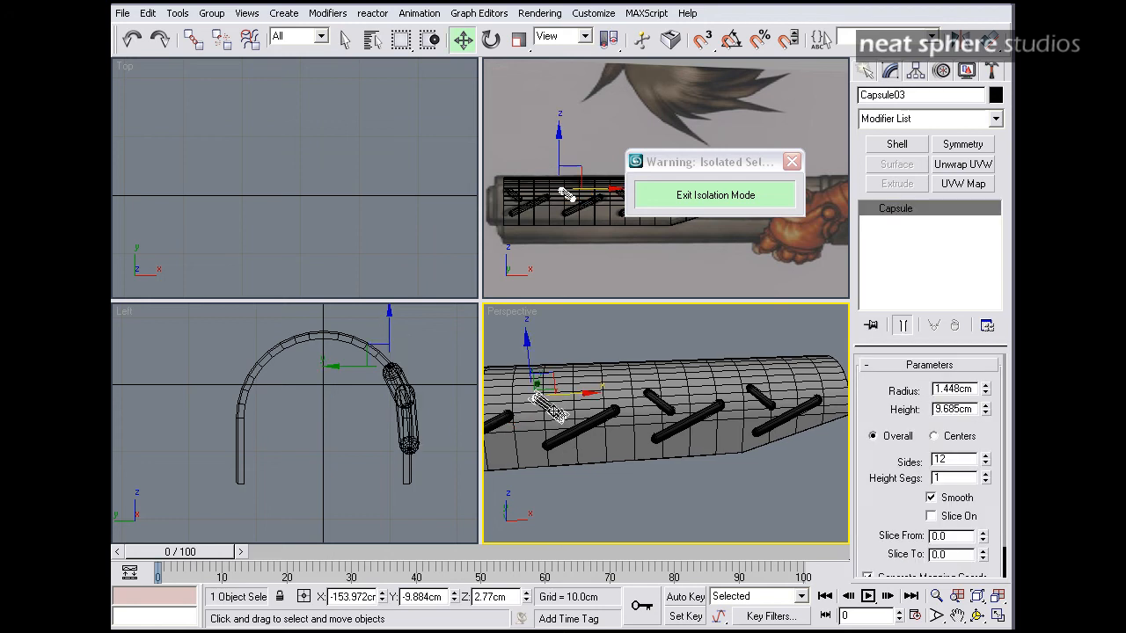
pyautogui.keyDown('ctrl'); pyautogui.click(577, 438); pyautogui.keyUp('ctrl')
pyautogui.keyDown('ctrl'); pyautogui.click(667, 409); pyautogui.keyUp('ctrl')
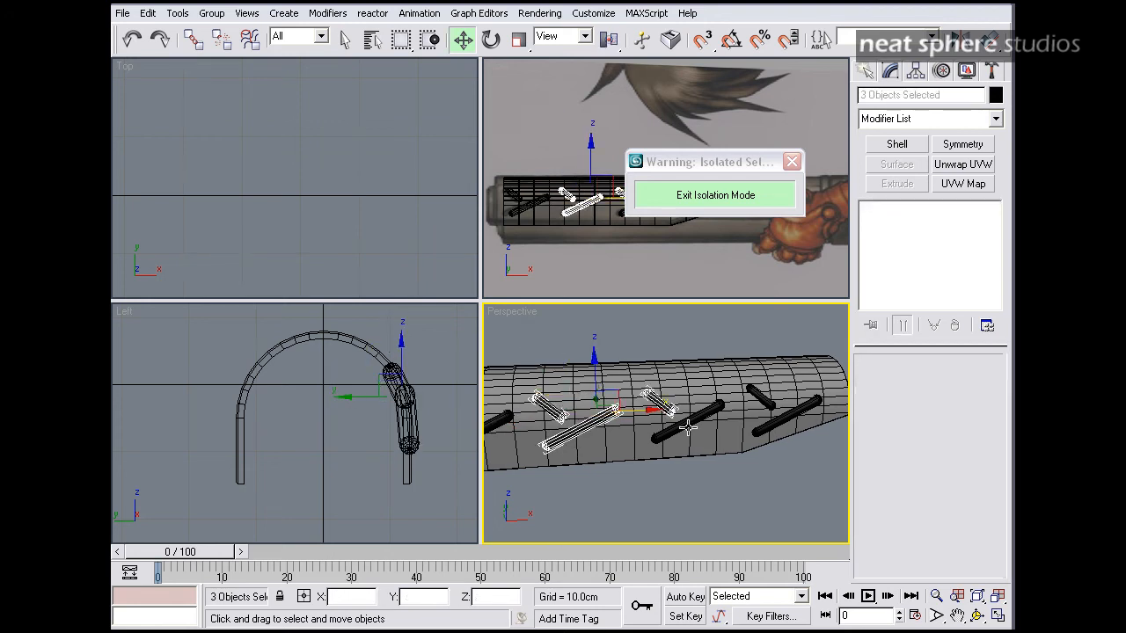
pyautogui.keyDown('ctrl'); pyautogui.click(688, 426); pyautogui.keyUp('ctrl')
pyautogui.keyDown('ctrl'); pyautogui.click(757, 397); pyautogui.keyUp('ctrl')
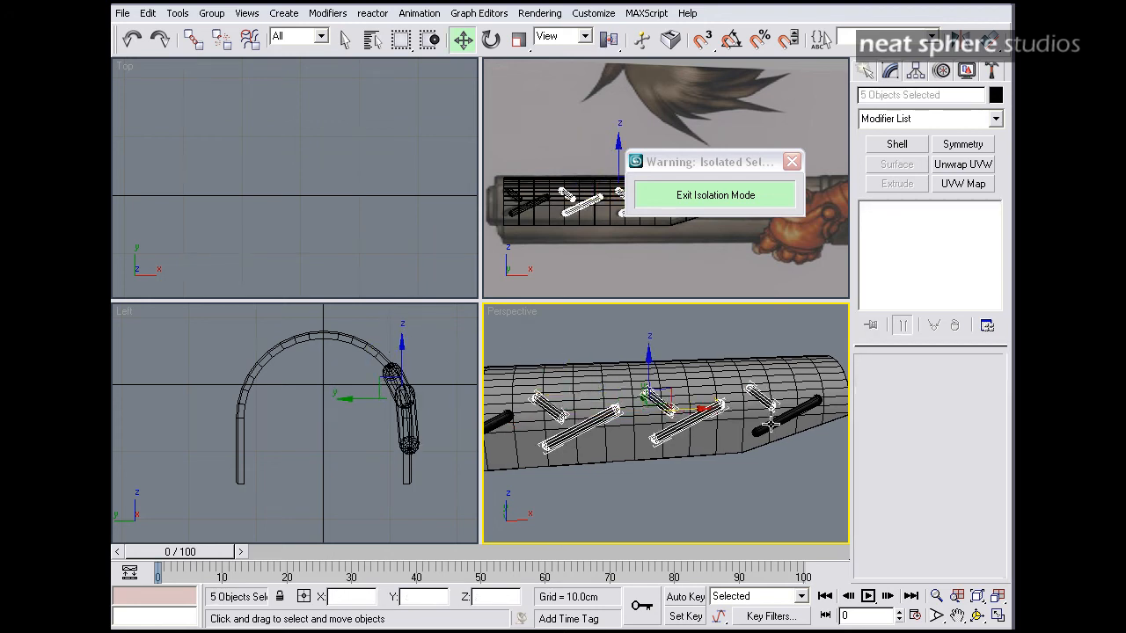
pyautogui.keyDown('ctrl'); pyautogui.click(770, 425); pyautogui.keyUp('ctrl')
pyautogui.moveTo(725, 410); pyautogui.dragTo(704, 415)
# - Start a ProBoolean subtraction on the curved tube, ready to pick operands in Move mode
pyautogui.hotkey('alt', 'z')
pyautogui.keyDown('alt'); pyautogui.moveTo(556, 430); pyautogui.dragTo(660, 378, button='middle'); pyautogui.keyUp('alt')
pyautogui.press('w')
pyautogui.click(633, 347)
pyautogui.click(644, 383)
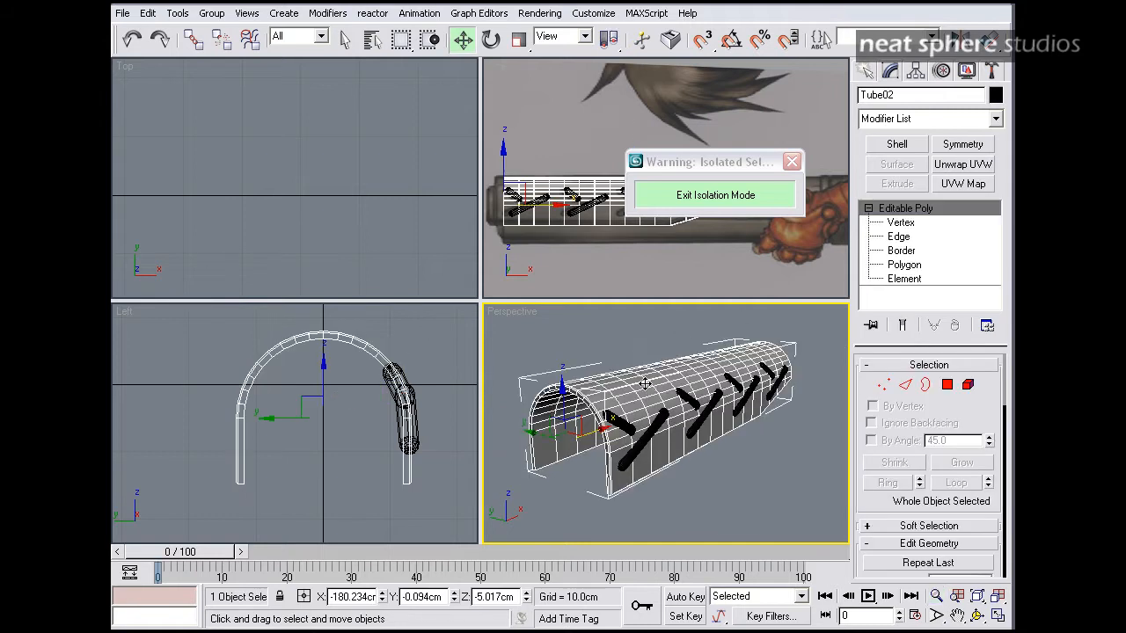
pyautogui.click(867, 71)
pyautogui.click(892, 124)
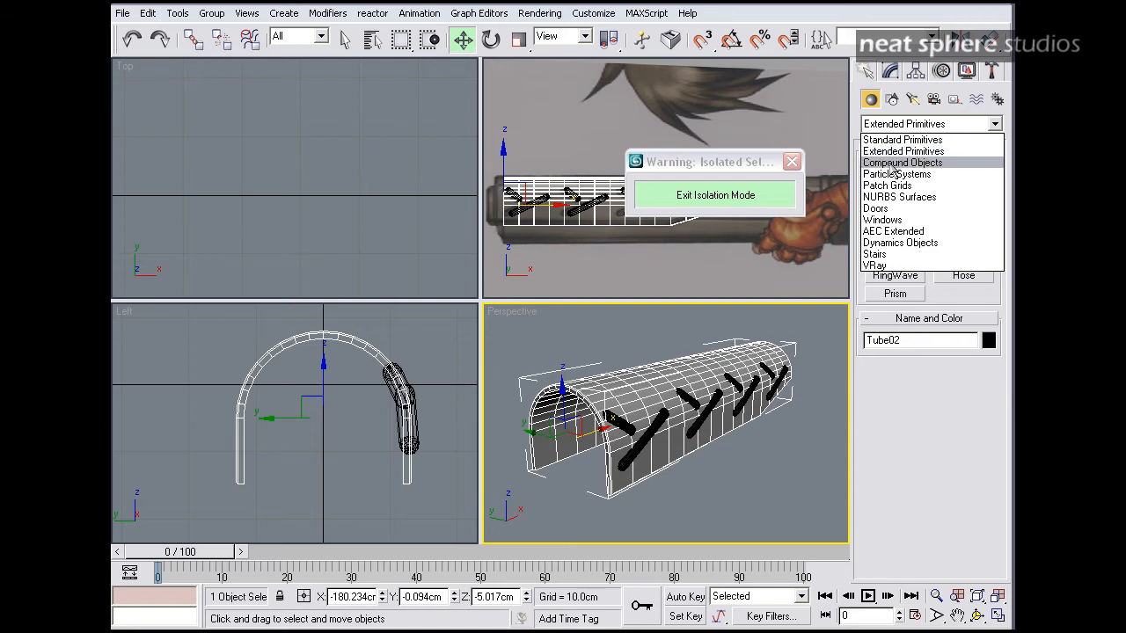
pyautogui.click(892, 164)
pyautogui.click(897, 276)
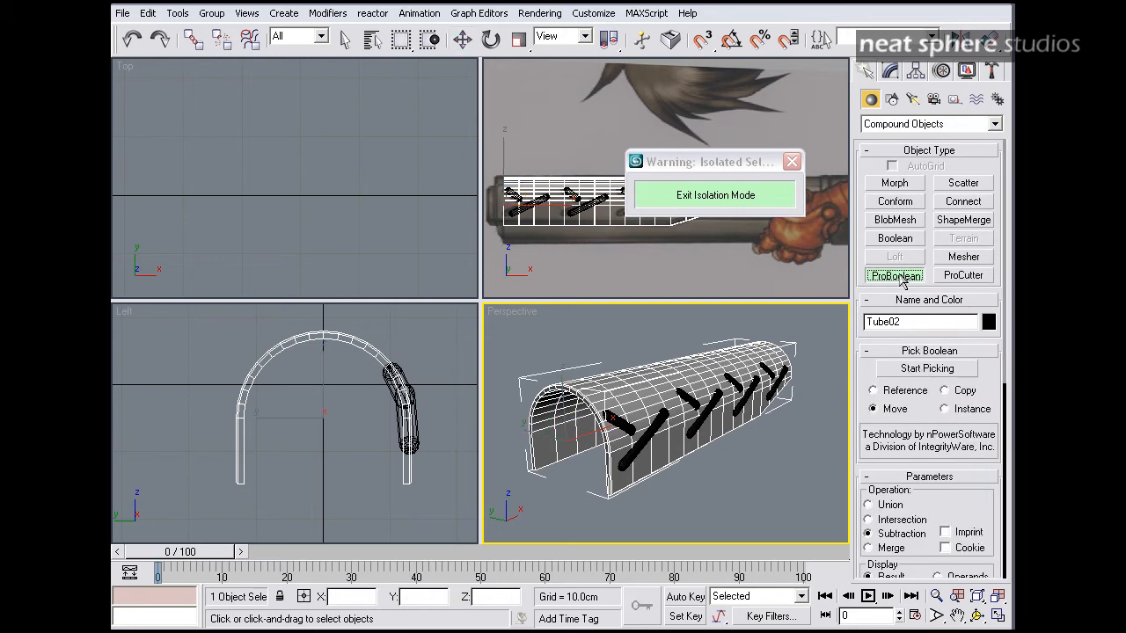
pyautogui.click(926, 369)
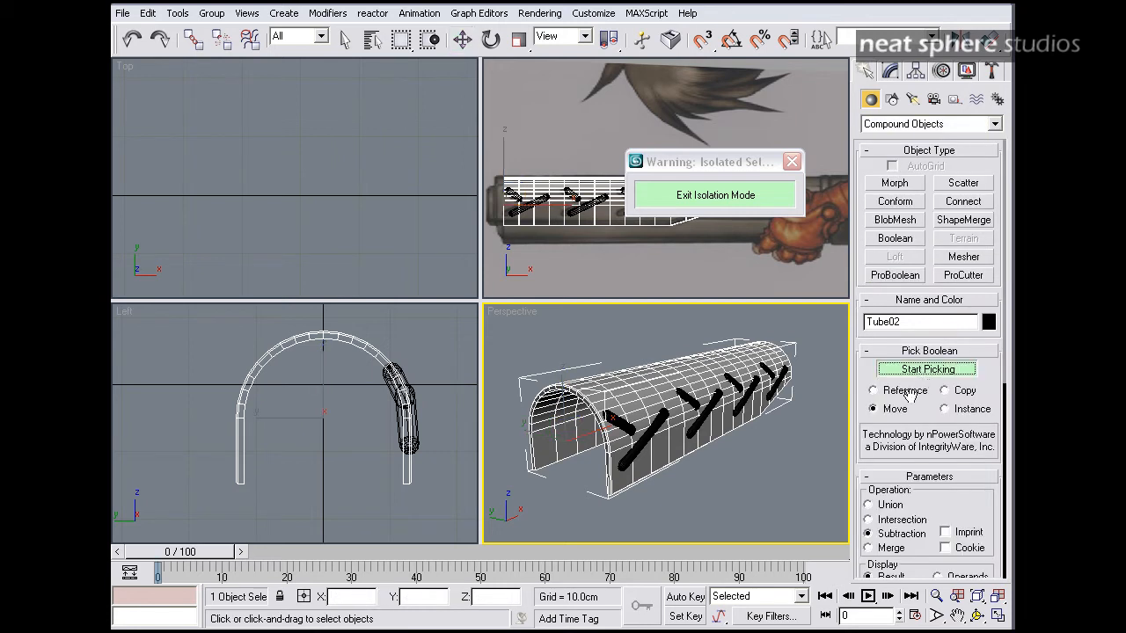
# - Pick all eight capsules as operands to subtract diagonal slots from the tube's side
pyautogui.click(620, 424)
pyautogui.click(649, 430)
pyautogui.keyDown('alt'); pyautogui.moveTo(750, 410); pyautogui.dragTo(701, 432, button='middle'); pyautogui.keyUp('alt')
pyautogui.click(666, 426)
pyautogui.click(732, 390)
pyautogui.click(750, 398)
pyautogui.click(784, 363)
pyautogui.click(799, 371)
pyautogui.keyDown('alt'); pyautogui.moveTo(778, 395); pyautogui.dragTo(671, 368, button='middle'); pyautogui.keyUp('alt')
pyautogui.press('w')
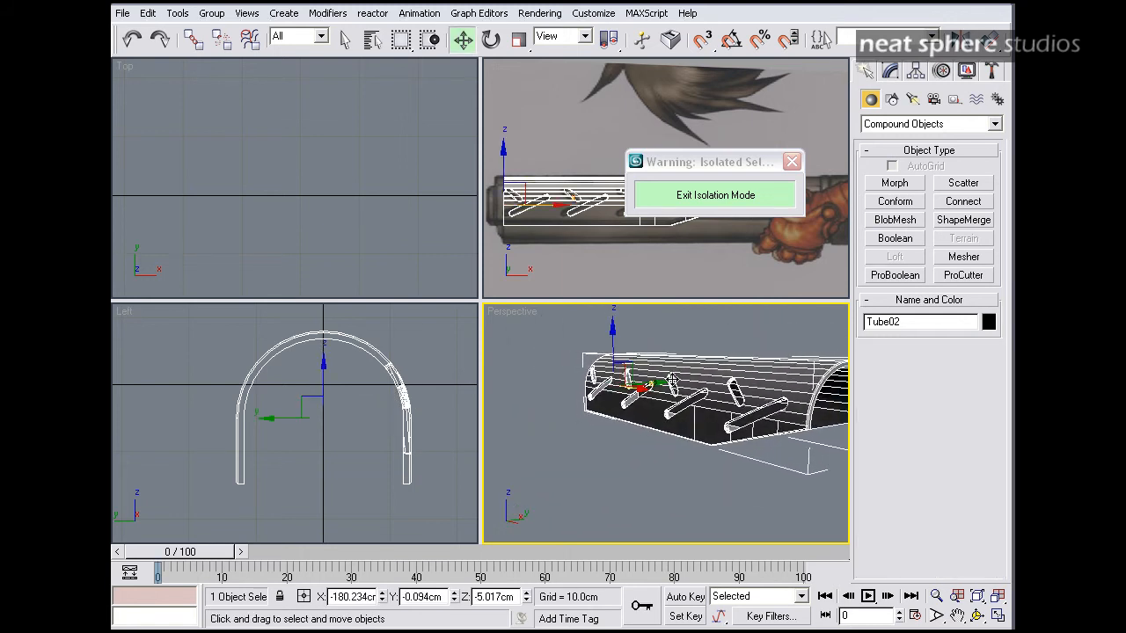
# - Convert the slotted tube to an Editable Poly
pyautogui.rightClick(673, 379)
pyautogui.moveTo(714, 521)
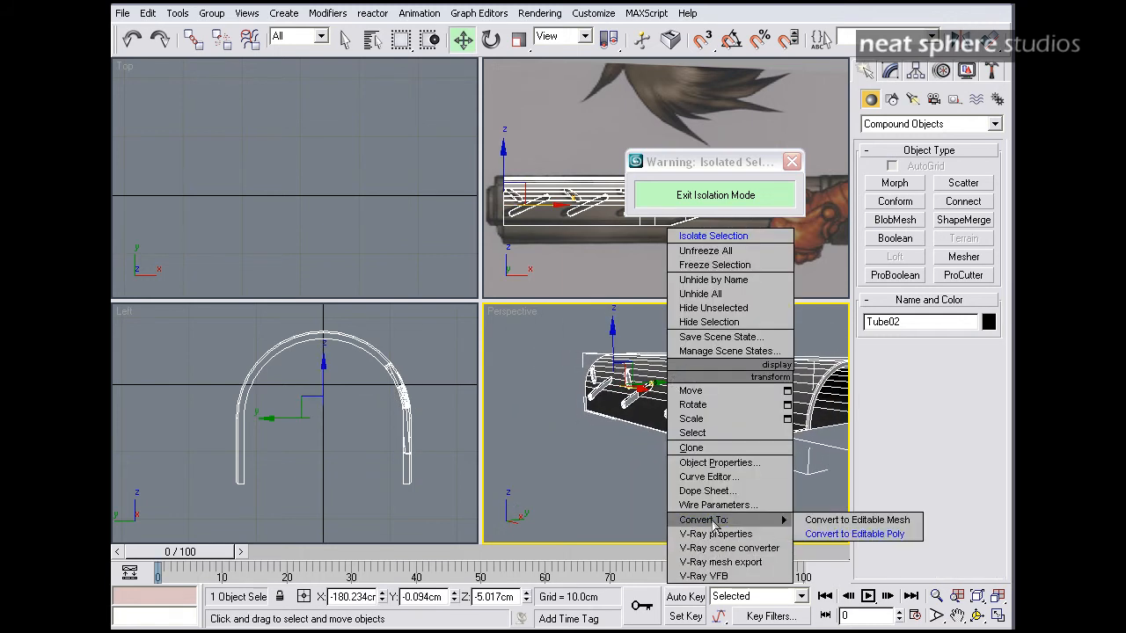
pyautogui.click(837, 533)
# - Cut an edge across the rim at the top centre of both tube ends to divide the tube into halves
pyautogui.keyDown('alt'); pyautogui.moveTo(773, 402); pyautogui.dragTo(709, 419, button='middle'); pyautogui.keyUp('alt')
pyautogui.hotkey('alt', 'z')
pyautogui.moveTo(714, 425); pyautogui.dragTo(722, 403)
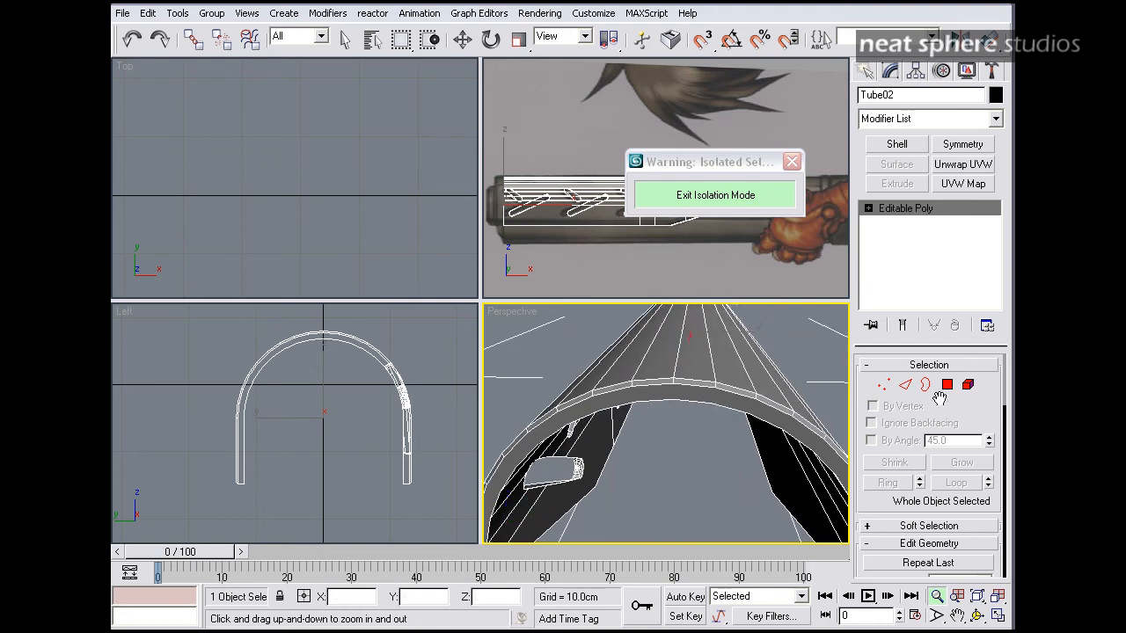
pyautogui.moveTo(710, 422); pyautogui.dragTo(705, 387)
pyautogui.moveTo(694, 369); pyautogui.dragTo(691, 439, button='middle')
pyautogui.scroll(-4, 929, 510)
pyautogui.click(961, 543)
pyautogui.click(663, 331)
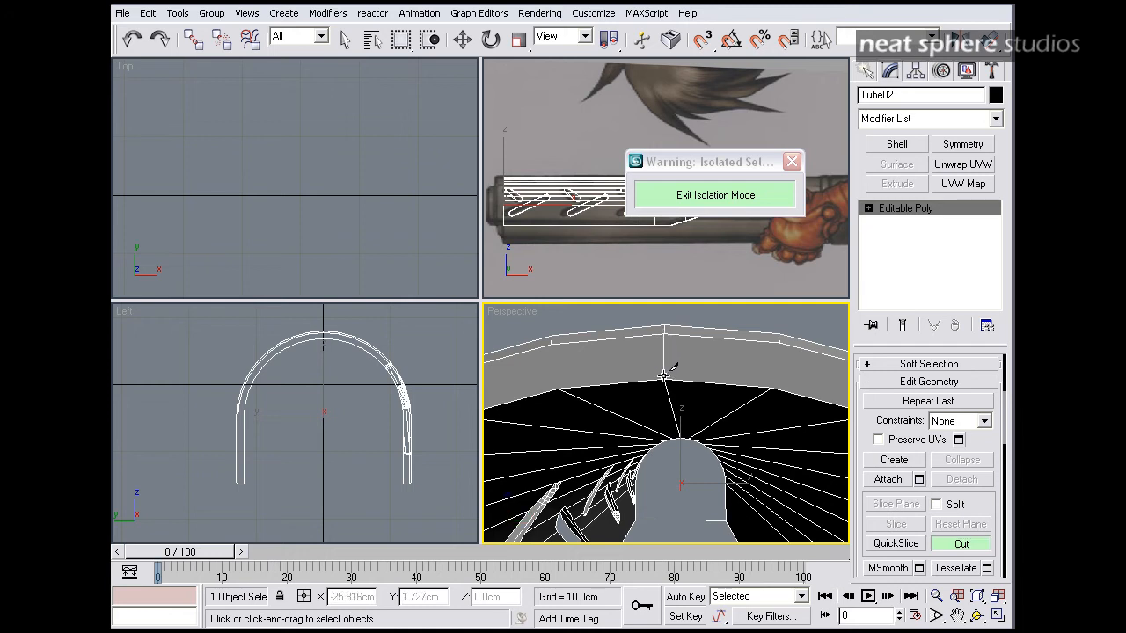
pyautogui.hotkey('alt', 'z')
pyautogui.moveTo(683, 372); pyautogui.dragTo(654, 400)
pyautogui.keyDown('alt'); pyautogui.moveTo(583, 402); pyautogui.dragTo(618, 401, button='middle'); pyautogui.keyUp('alt')
pyautogui.hotkey('alt', 'c')
pyautogui.click(644, 383)
pyautogui.click(647, 405)
pyautogui.rightClick(668, 400)
pyautogui.rightClick(706, 380)
# - Select the polygons of the tube half without slots, delete them and leave polygon editing
pyautogui.click(868, 209)
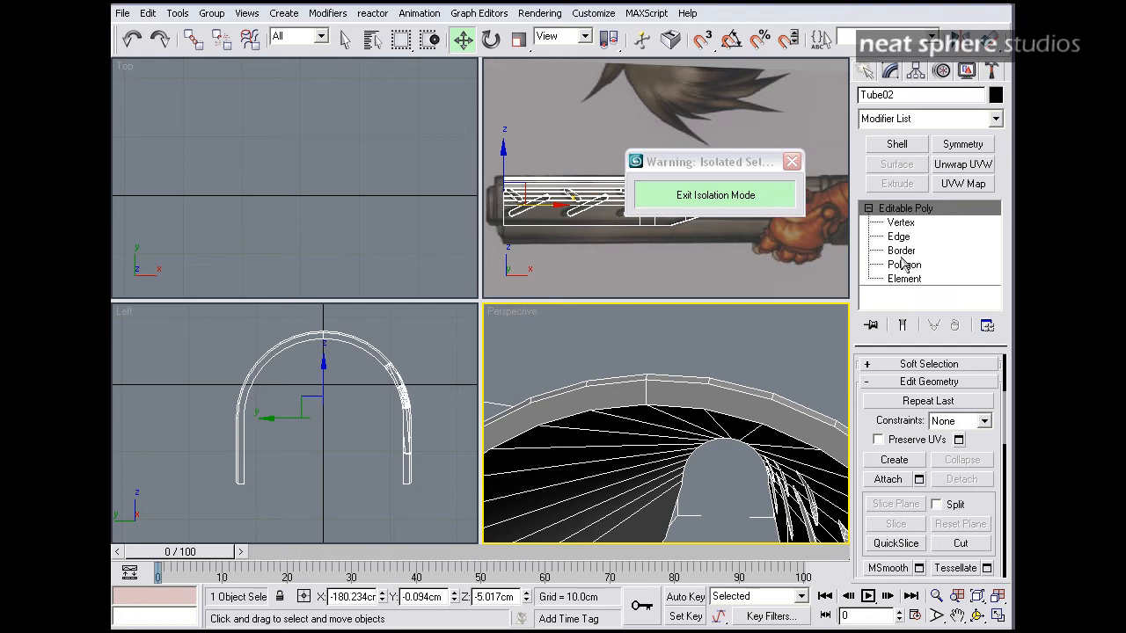
pyautogui.click(903, 264)
pyautogui.moveTo(200, 310); pyautogui.dragTo(323, 513)
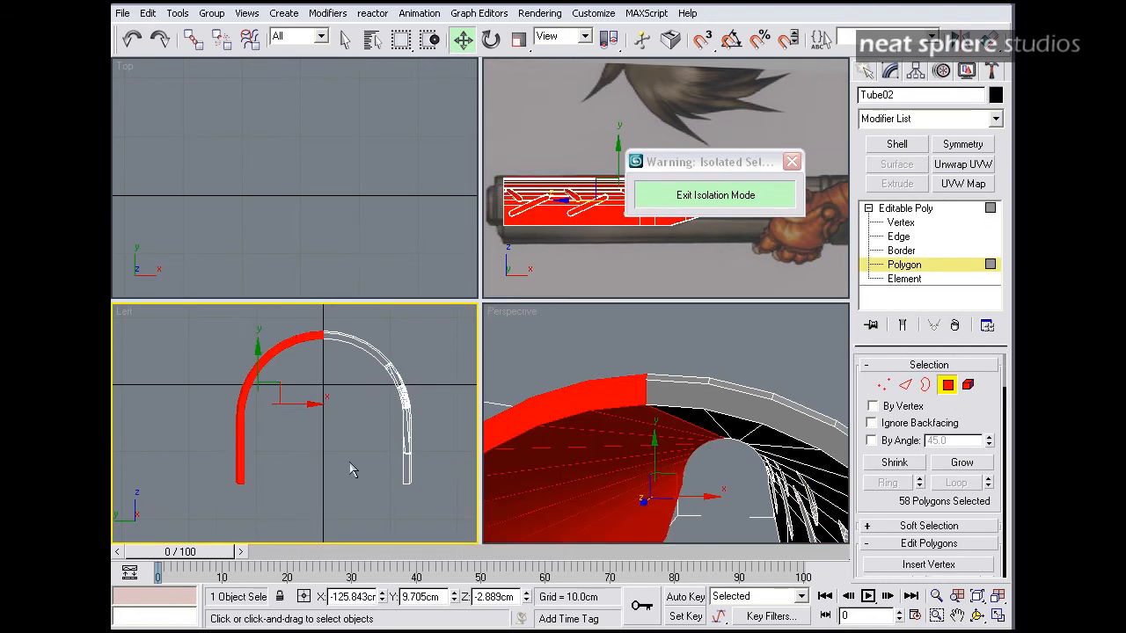
pyautogui.press('Delete')
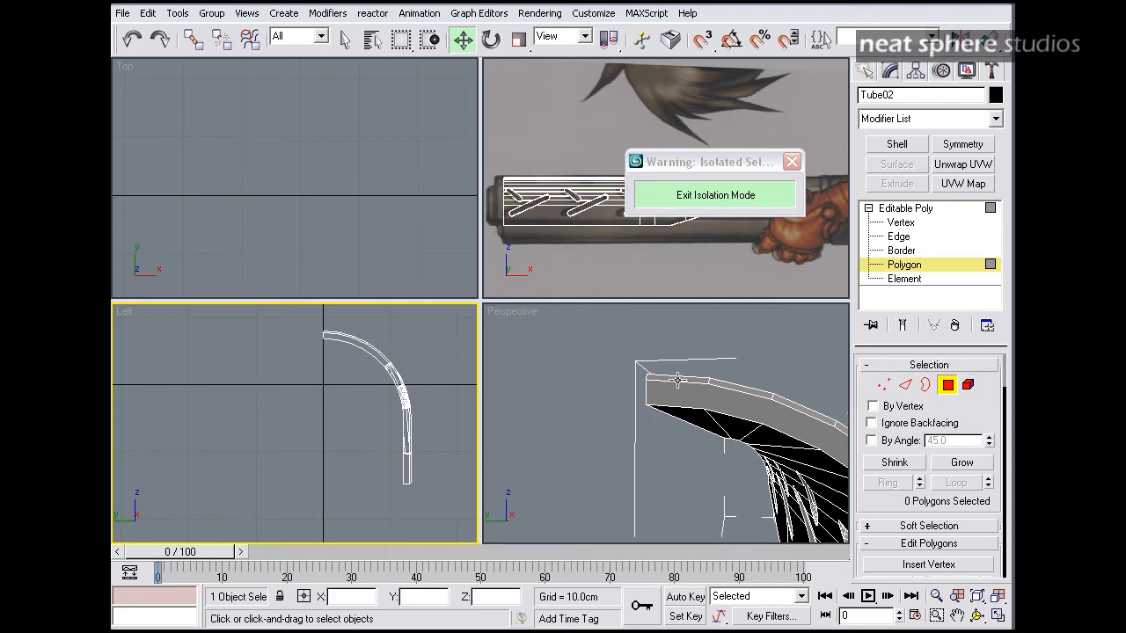
pyautogui.click(948, 385)
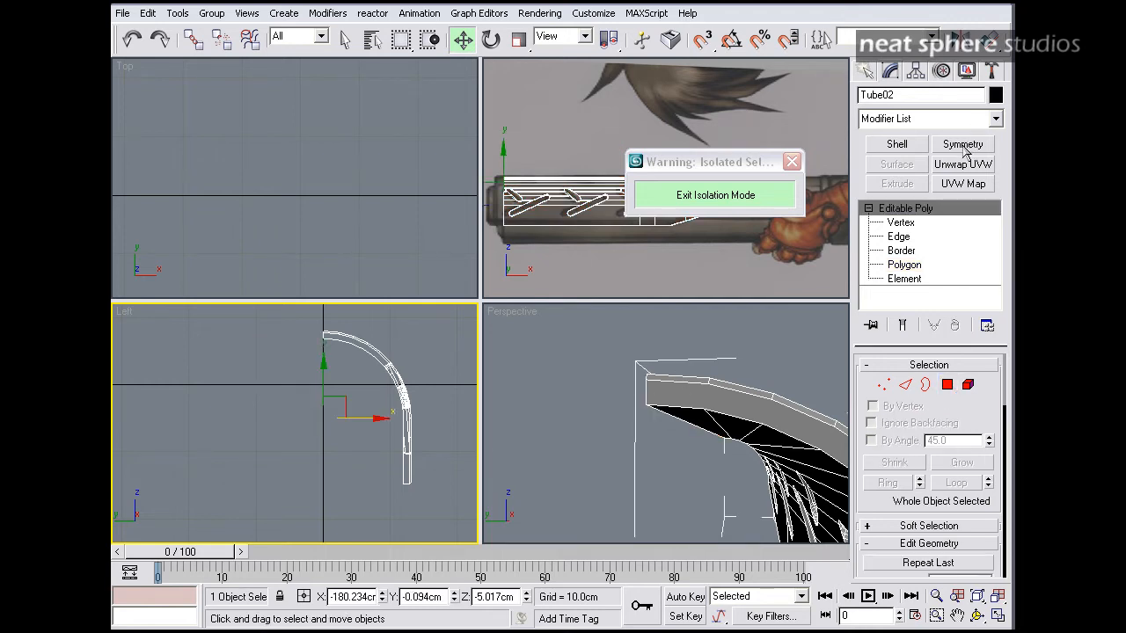
# - Mirror the slotted half with the Symmetry modifier and convert the result to an Editable Poly
pyautogui.click(960, 144)
pyautogui.rightClick(645, 407)
pyautogui.moveTo(754, 557)
pyautogui.click(841, 563)
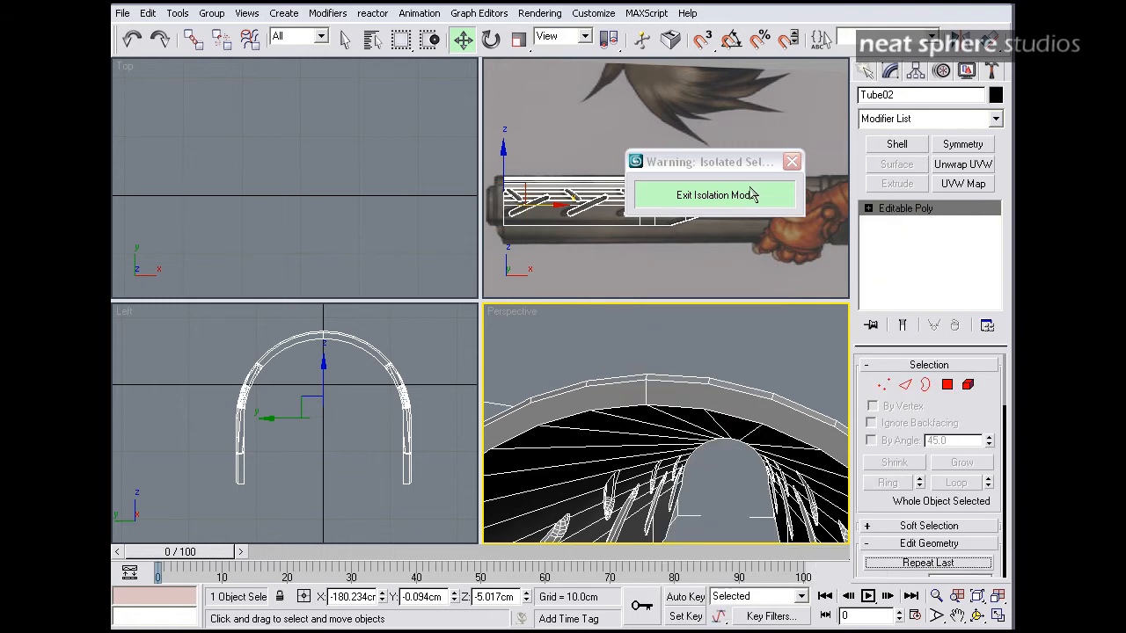
# - Exit isolation mode and delete the leftover capsules beside the opposite side of the gun
pyautogui.click(746, 193)
pyautogui.rightClick(195, 412)
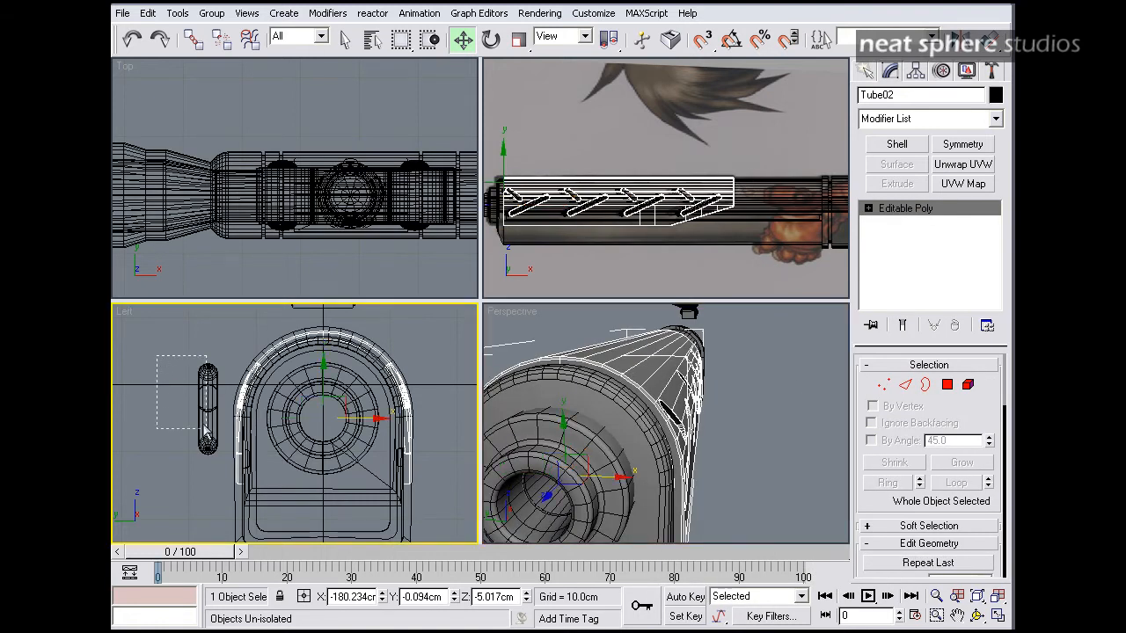
pyautogui.click(212, 435)
pyautogui.press('Delete')
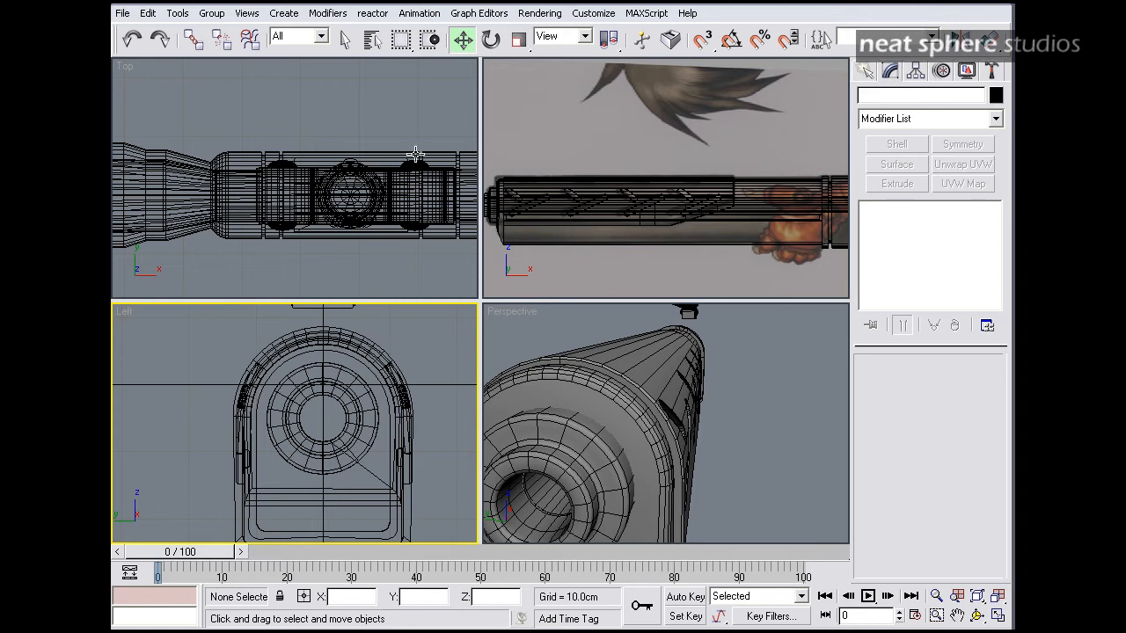
# - Examine the slotted barrel cover and the muzzle opening from several angles and distances
pyautogui.hotkey('alt', 'z')
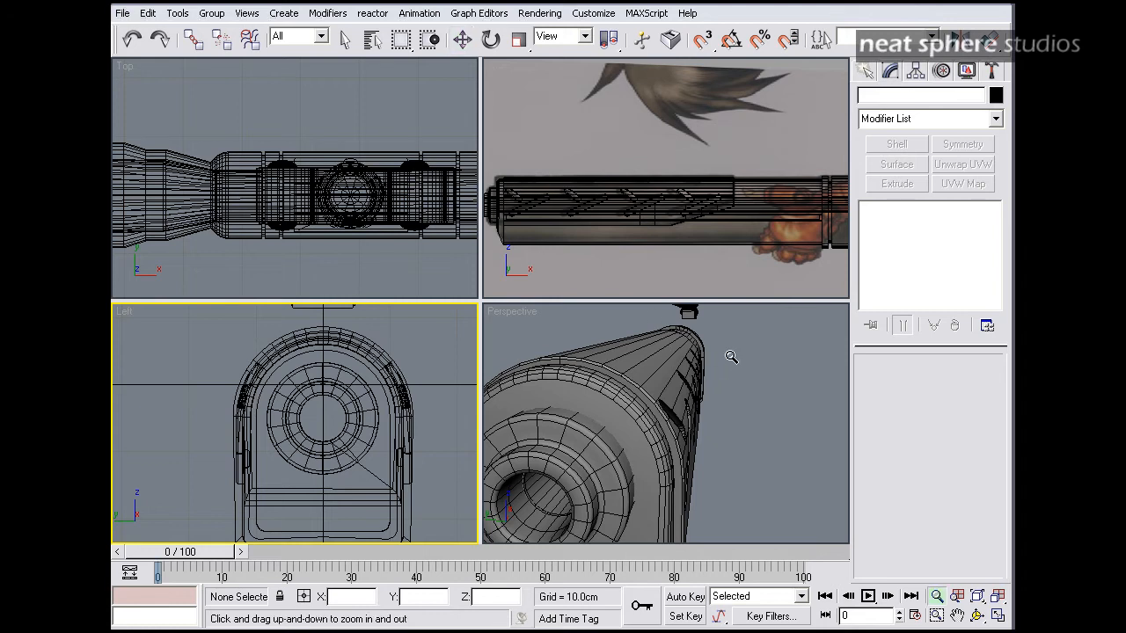
pyautogui.moveTo(736, 349); pyautogui.dragTo(633, 400)
pyautogui.keyDown('alt'); pyautogui.moveTo(633, 400); pyautogui.dragTo(711, 380, button='middle'); pyautogui.keyUp('alt')
pyautogui.moveTo(710, 380); pyautogui.dragTo(711, 418)
pyautogui.keyDown('alt'); pyautogui.moveTo(711, 387); pyautogui.dragTo(676, 396, button='middle'); pyautogui.keyUp('alt')
pyautogui.moveTo(666, 445); pyautogui.dragTo(665, 405)
pyautogui.keyDown('alt'); pyautogui.moveTo(630, 398); pyautogui.dragTo(664, 394, button='middle'); pyautogui.keyUp('alt')
pyautogui.keyDown('alt'); pyautogui.moveTo(749, 400); pyautogui.dragTo(656, 379, button='middle'); pyautogui.keyUp('alt')
pyautogui.scroll(7, 686, 383)
pyautogui.scroll(4, 637, 428)
pyautogui.scroll(-1, 631, 418)
pyautogui.scroll(-5, 630, 417)
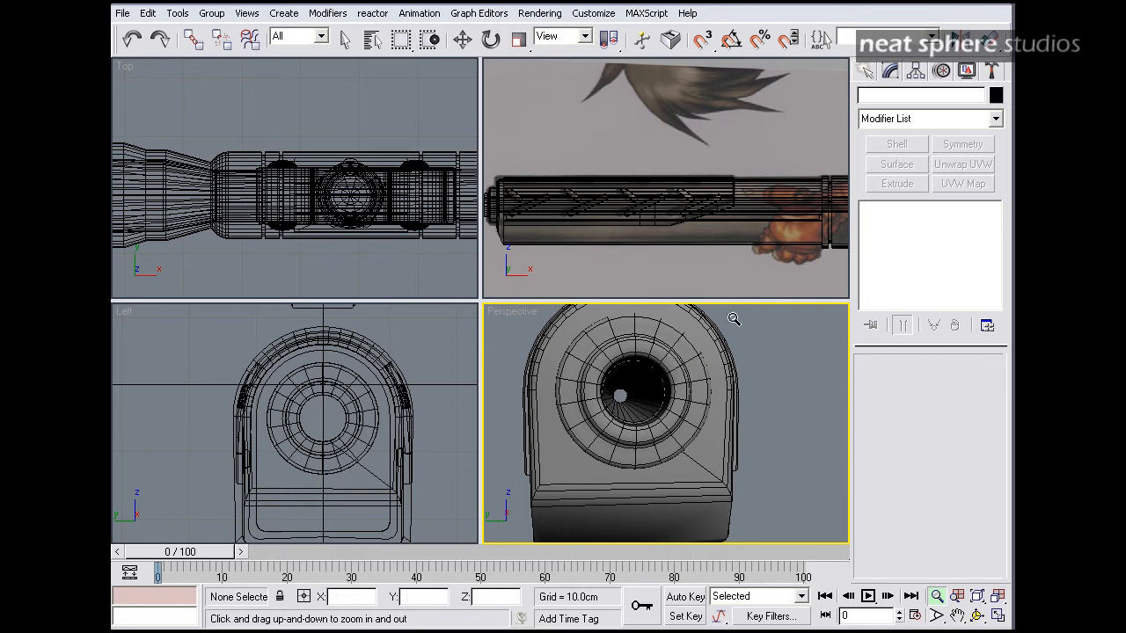
# - Draw a Helix spline about 3.1 cm in radius around the centre of the barrel's bore in the Left view
pyautogui.click(868, 72)
pyautogui.click(892, 99)
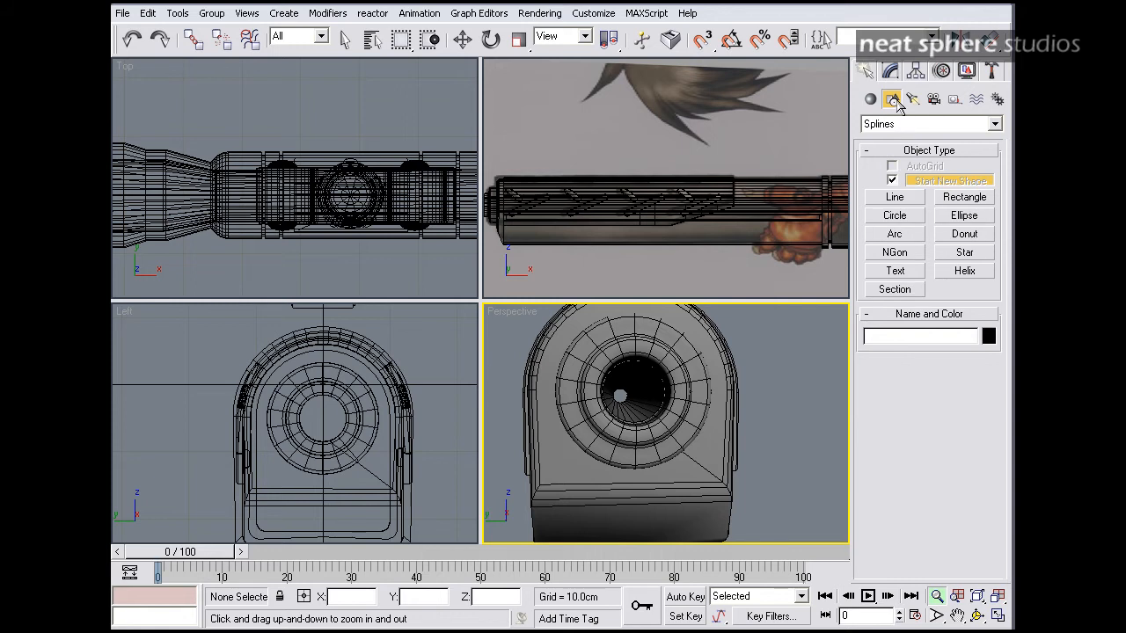
pyautogui.click(965, 272)
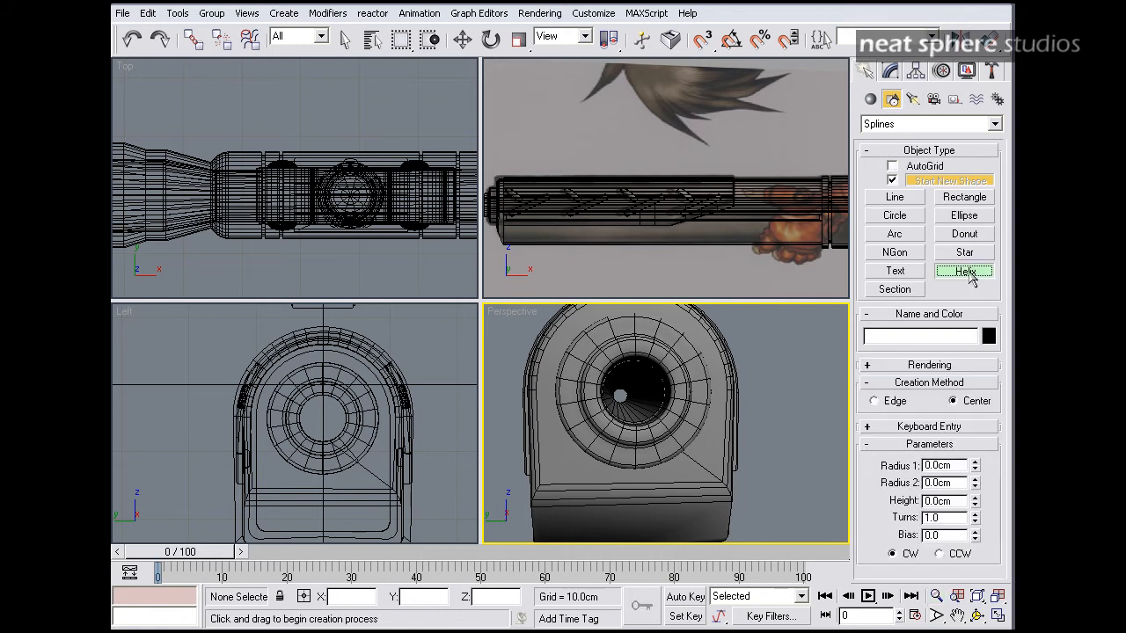
pyautogui.scroll(5, 327, 419)
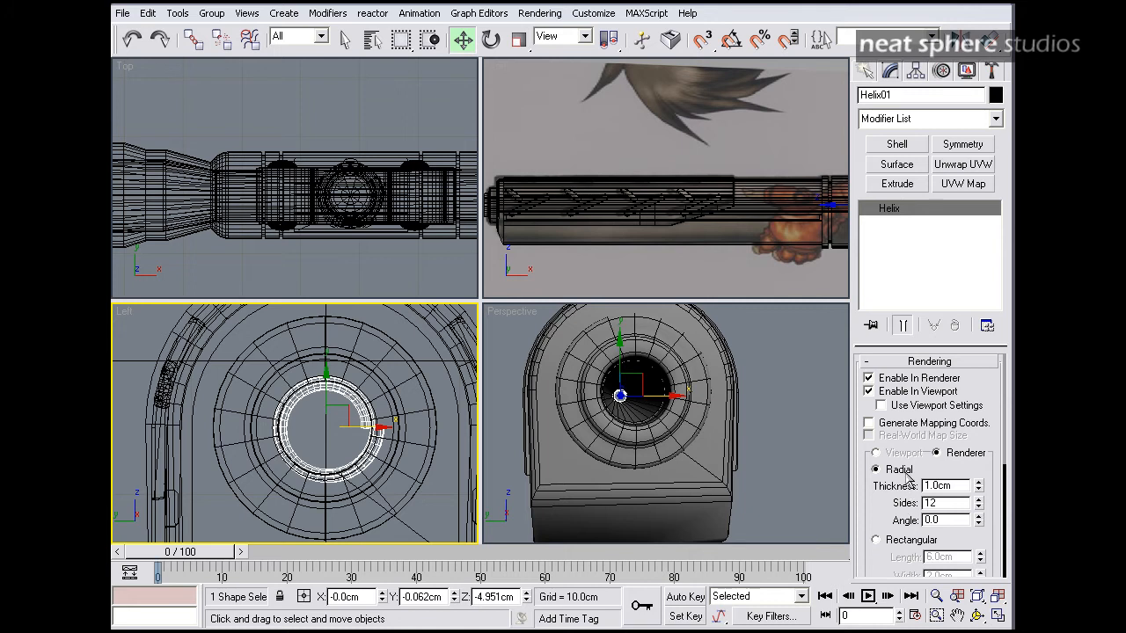
pyautogui.scroll(-5, 873, 477)
pyautogui.scroll(5, 873, 477)
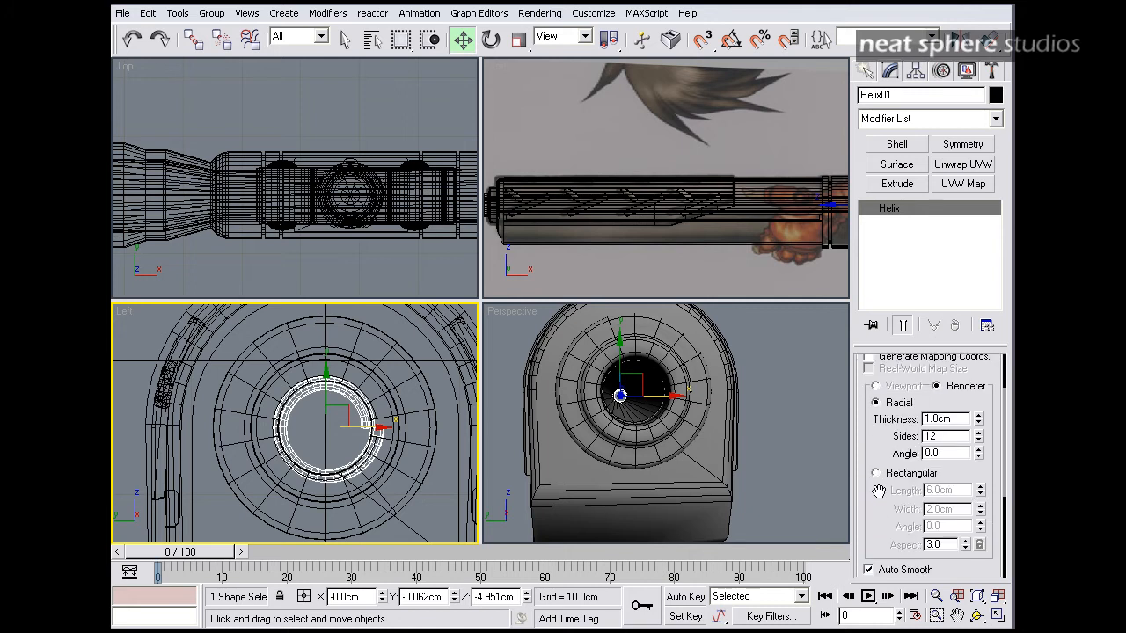
# - Set both Radius 1 and Radius 2 of the helix to 3.5 cm
pyautogui.scroll(-6, 878, 446)
pyautogui.moveTo(958, 472); pyautogui.dragTo(915, 472)
pyautogui.write('3')
pyautogui.press('Return')
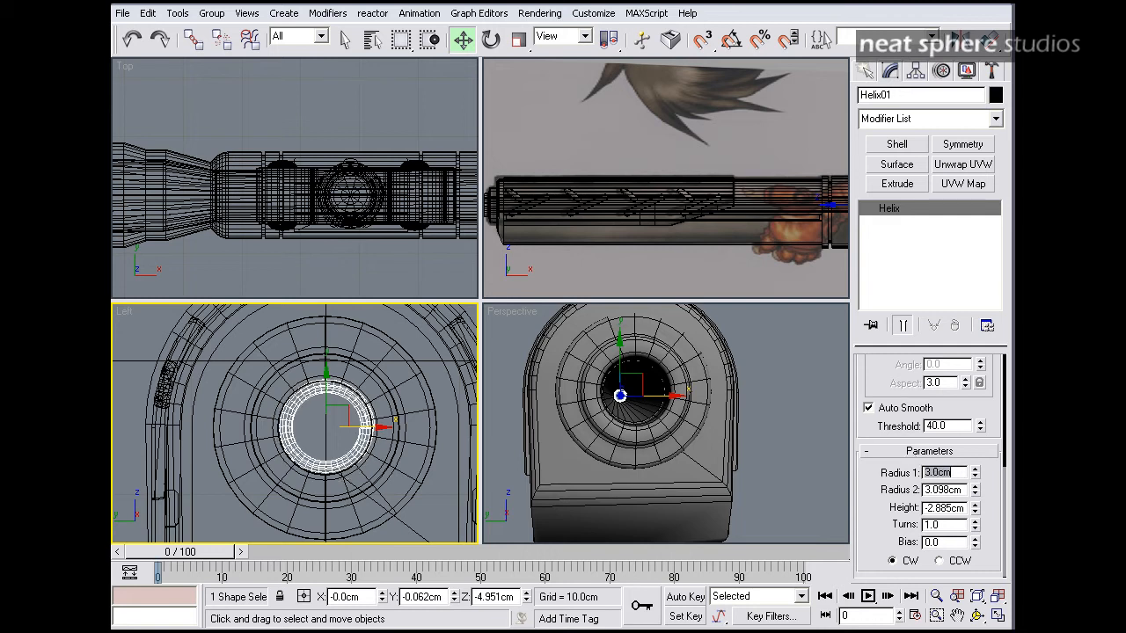
pyautogui.write('3.5')
pyautogui.press('Return')
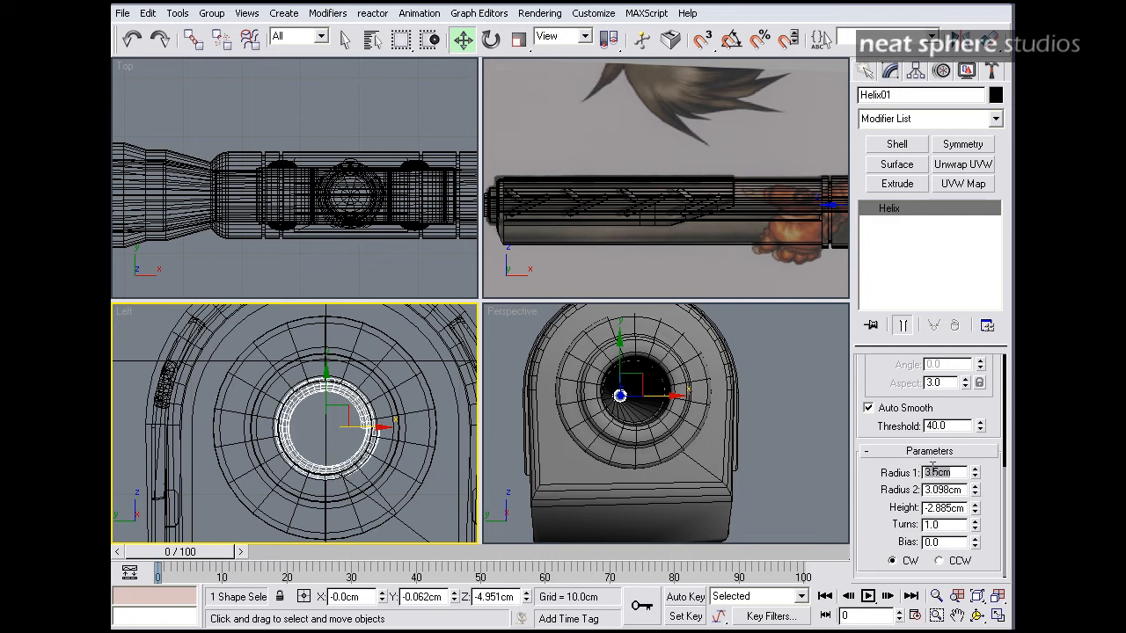
pyautogui.doubleClick(961, 493)
pyautogui.write('3.5')
pyautogui.press('Return')
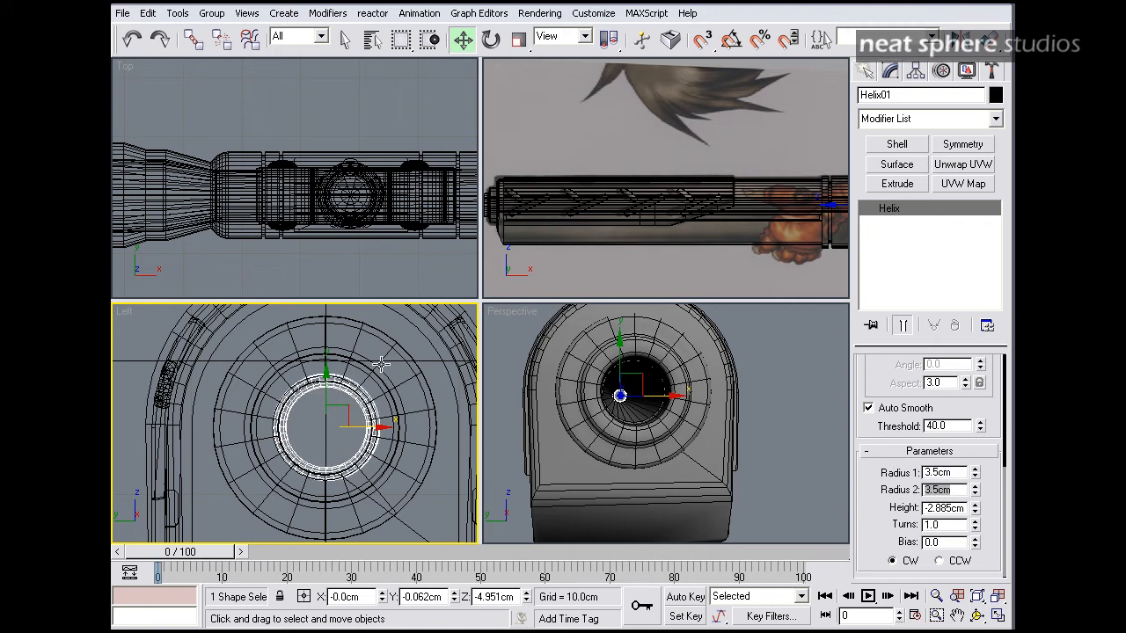
# - Move the helix along X into the barrel and lengthen its height to about 71.4 cm
pyautogui.scroll(3, 310, 409)
pyautogui.keyDown('alt'); pyautogui.moveTo(703, 413); pyautogui.dragTo(580, 413, button='middle'); pyautogui.keyUp('alt')
pyautogui.press('F3')
pyautogui.scroll(-4, 633, 413)
pyautogui.moveTo(607, 391); pyautogui.dragTo(774, 381, button='middle')
pyautogui.keyDown('alt'); pyautogui.moveTo(691, 387); pyautogui.dragTo(645, 408, button='middle'); pyautogui.keyUp('alt')
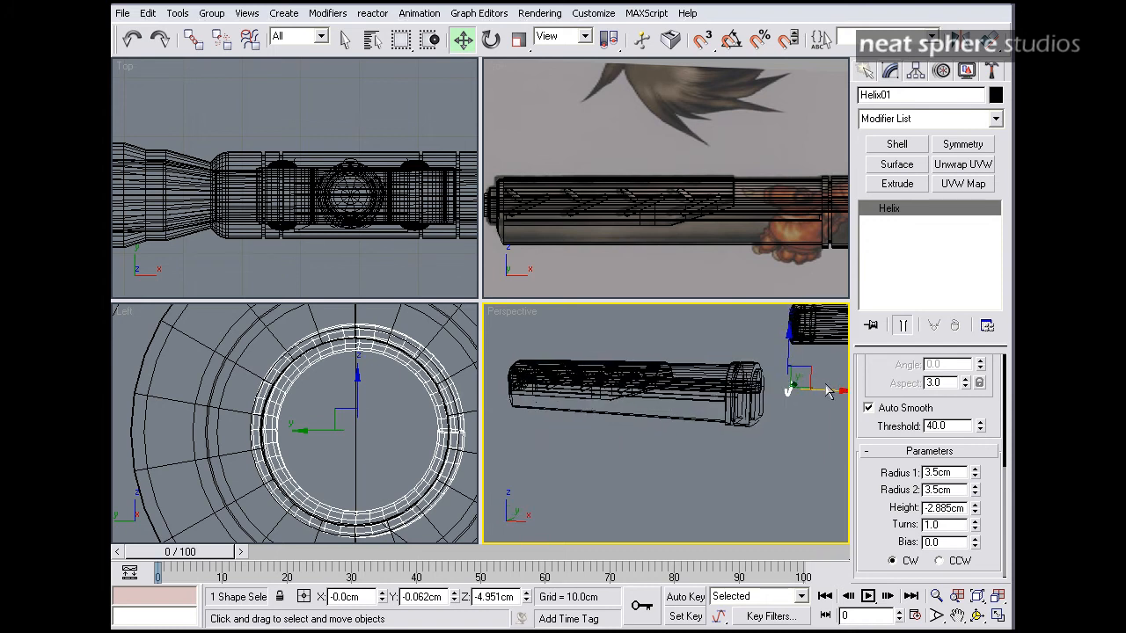
pyautogui.moveTo(825, 393); pyautogui.dragTo(761, 393)
pyautogui.moveTo(973, 515); pyautogui.dragTo(663, 452)
pyautogui.moveTo(201, 618); pyautogui.dragTo(188, 256)
# - Shift the helix to the barrel's rear end at about X -11.7 cm and extend its height to about 185.1 cm past the muzzle
pyautogui.scroll(-2, 575, 222)
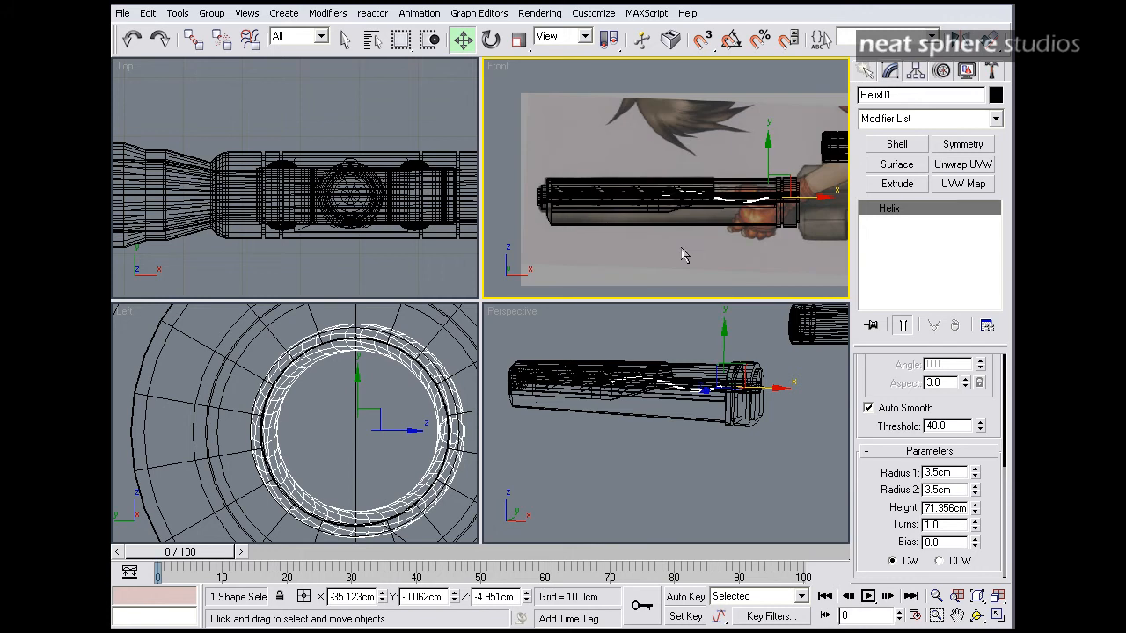
pyautogui.moveTo(701, 250); pyautogui.dragTo(646, 248, button='middle')
pyautogui.moveTo(753, 195); pyautogui.dragTo(788, 196)
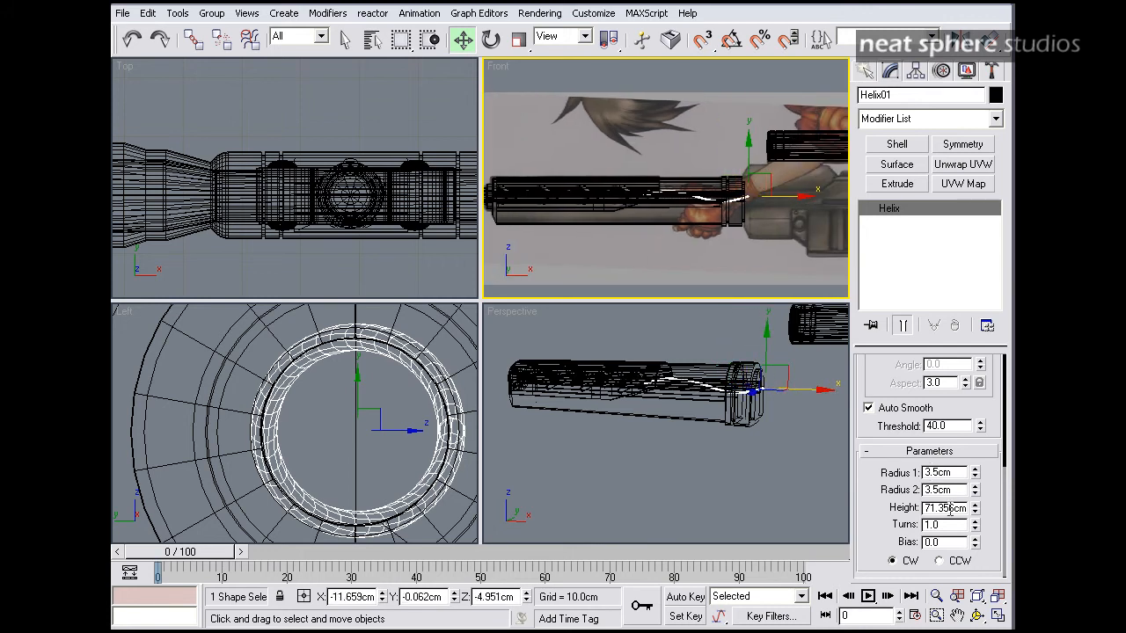
pyautogui.moveTo(974, 511); pyautogui.dragTo(974, 422)
pyautogui.moveTo(616, 233); pyautogui.dragTo(658, 241, button='middle')
pyautogui.moveTo(975, 510); pyautogui.dragTo(969, 513)
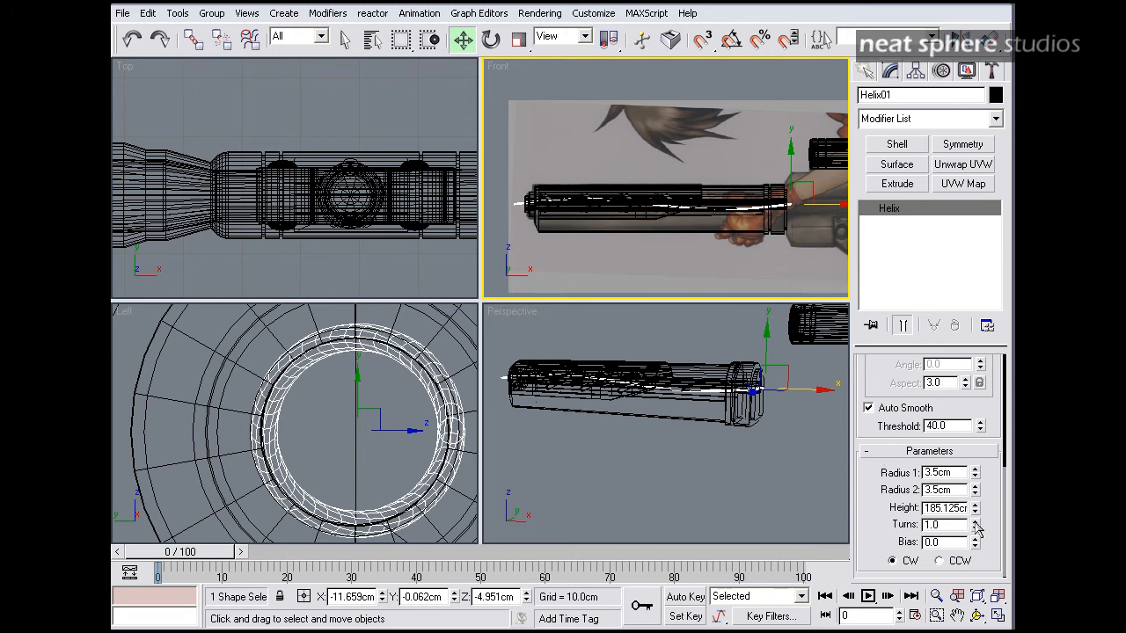
# - Set the helix's number of turns to 9
pyautogui.moveTo(976, 527); pyautogui.dragTo(711, 466)
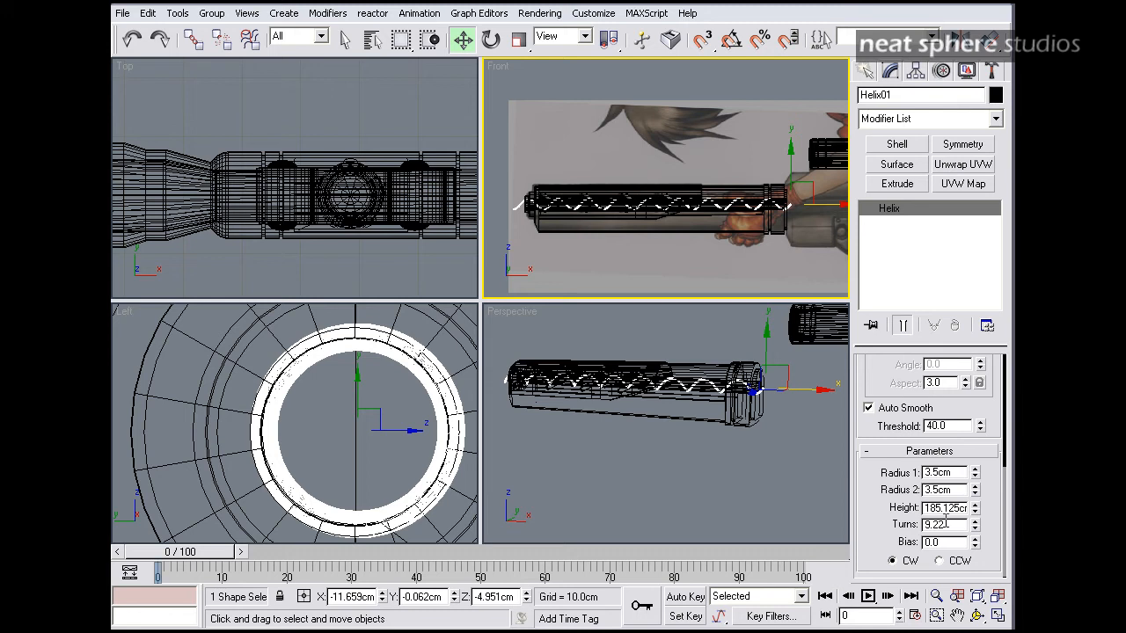
pyautogui.moveTo(949, 525); pyautogui.dragTo(892, 519)
pyautogui.write('9')
pyautogui.press('Return')
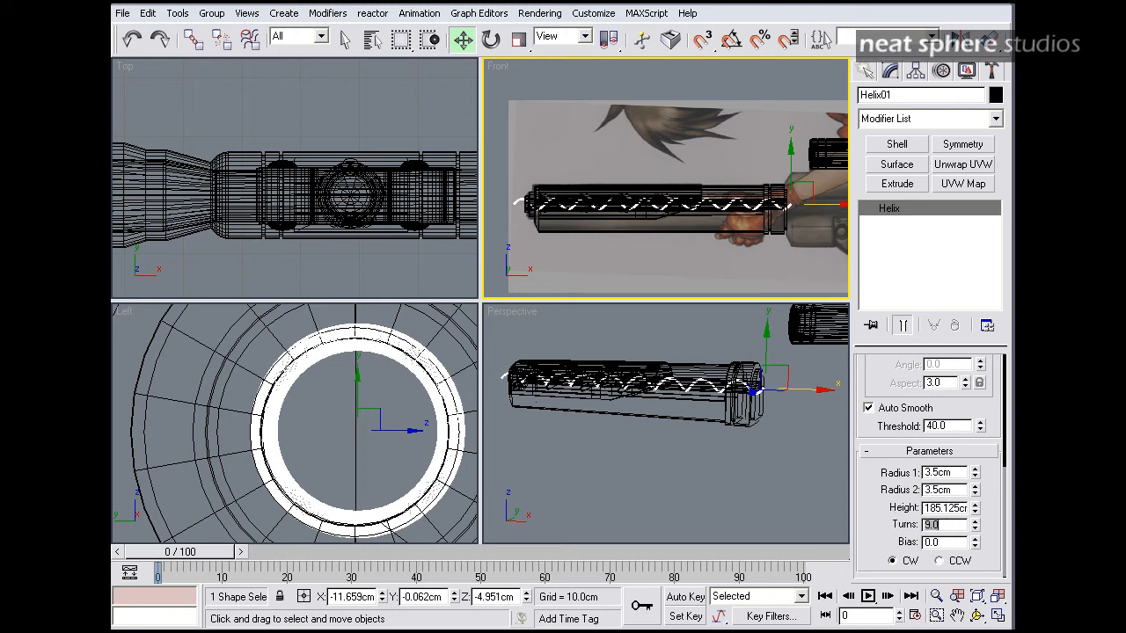
# - Examine how the helix sits inside the bore and projects from the muzzle in the shaded perspective view
pyautogui.keyDown('alt'); pyautogui.moveTo(553, 428); pyautogui.dragTo(724, 427, button='middle'); pyautogui.keyUp('alt')
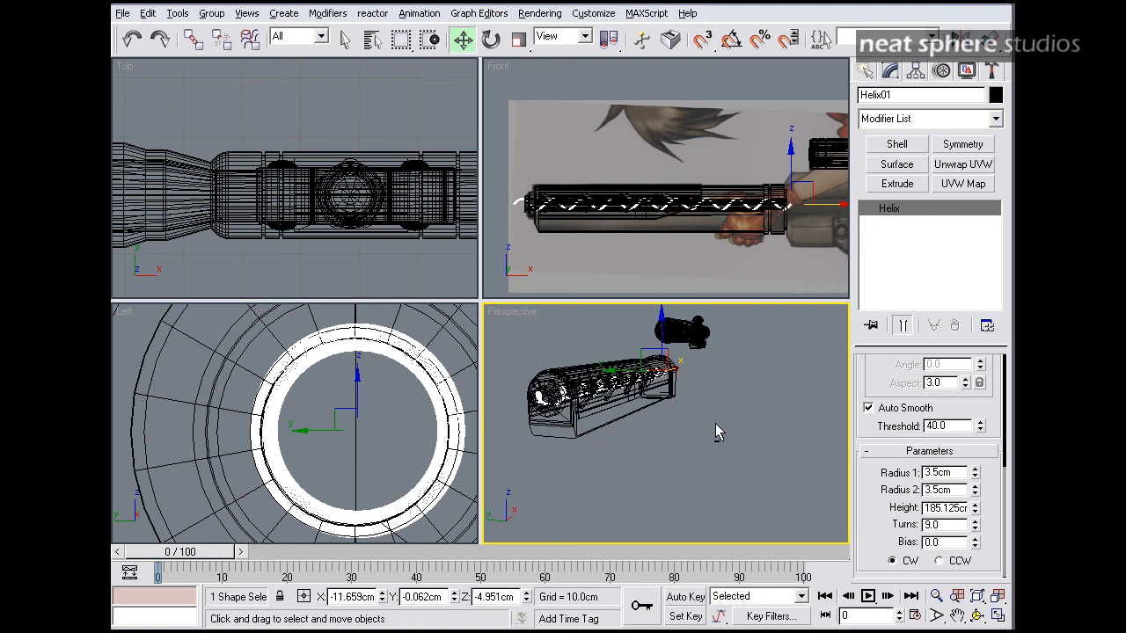
pyautogui.rightClick(625, 428)
pyautogui.click(621, 435)
pyautogui.press('F3')
pyautogui.press('F4')
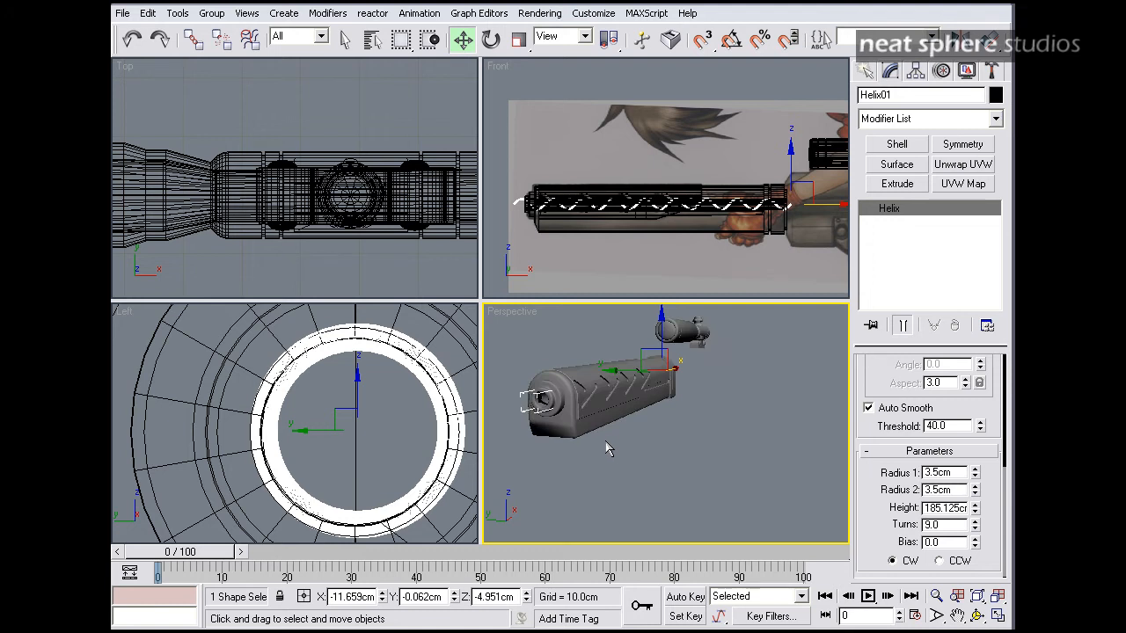
pyautogui.press('F3')
pyautogui.press('F3')
pyautogui.press('F4')
pyautogui.moveTo(602, 440); pyautogui.dragTo(690, 460, button='middle')
pyautogui.hotkey('alt', 'z')
pyautogui.moveTo(651, 474); pyautogui.dragTo(847, 462)
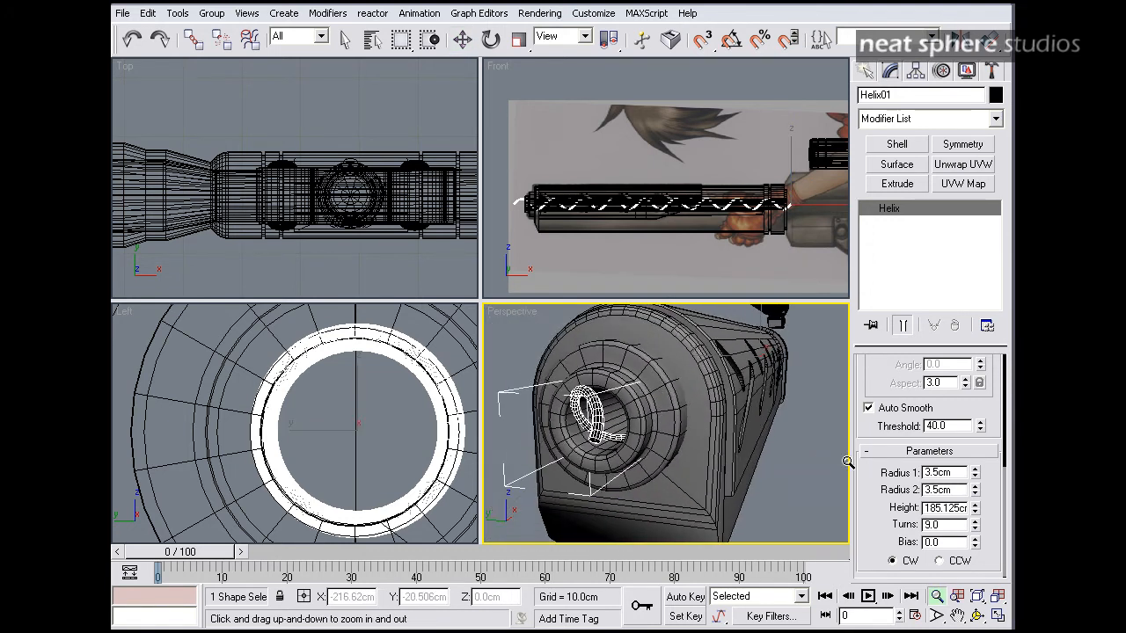
pyautogui.keyDown('alt'); pyautogui.moveTo(675, 450); pyautogui.dragTo(723, 447, button='middle'); pyautogui.keyUp('alt')
pyautogui.moveTo(716, 448)
pyautogui.mouseDown()
pyautogui.moveTo(718, 379)
pyautogui.moveTo(718, 436)
pyautogui.mouseUp()
# - Convert the helix to an Editable Poly and centre its pivot on the object
pyautogui.rightClick(709, 426)
pyautogui.rightClick(708, 424)
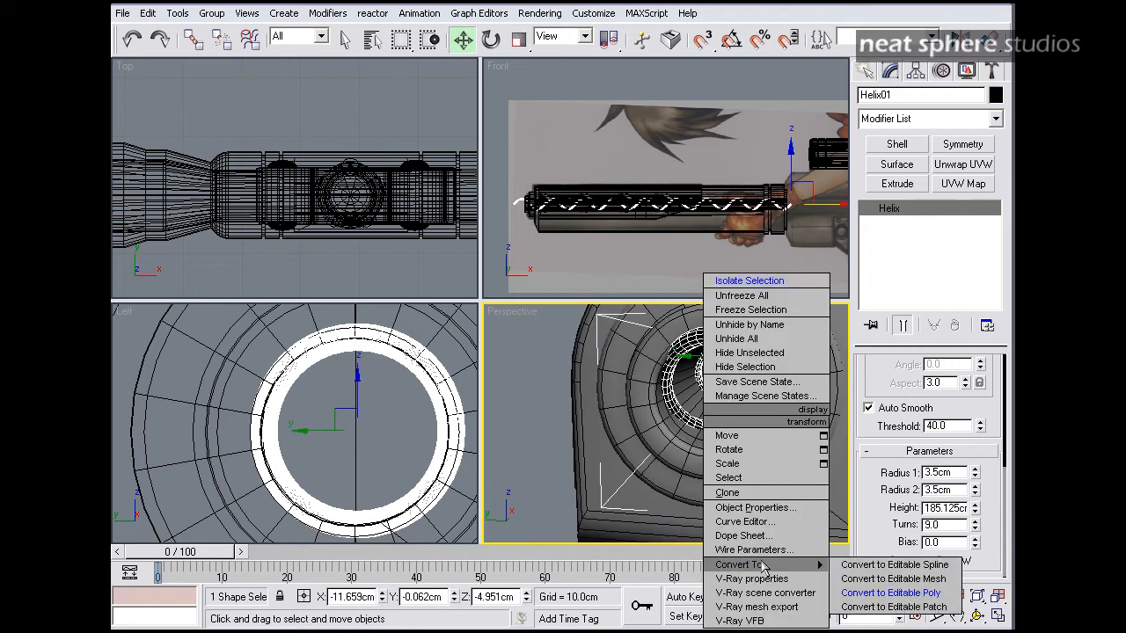
pyautogui.moveTo(791, 564)
pyautogui.click(893, 592)
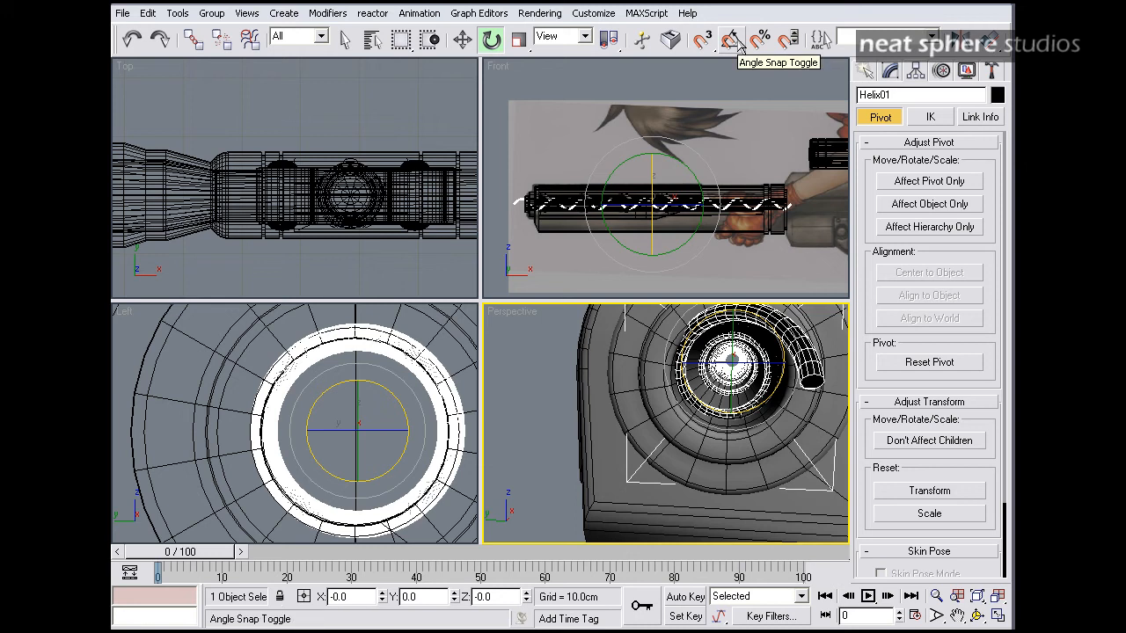
# - With angle snap on, clone the helix by rotating it 105 degrees about X, making 2 copies of type Copy
pyautogui.click(731, 40)
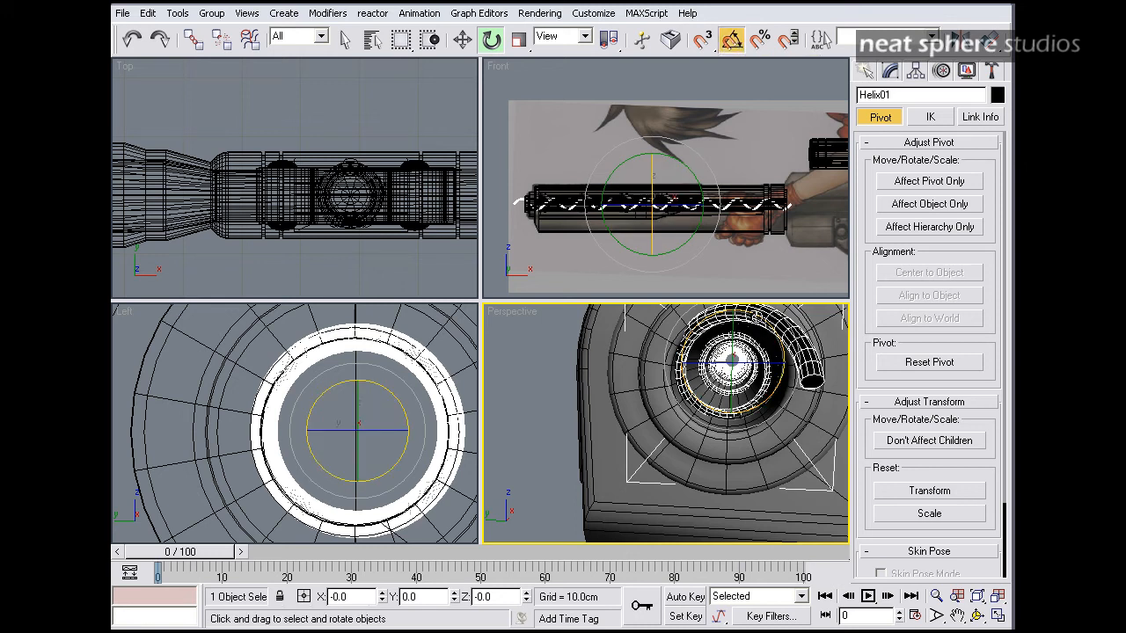
pyautogui.moveTo(758, 316)
pyautogui.keyDown('shift'); pyautogui.mouseDown()
pyautogui.moveTo(782, 329)
pyautogui.moveTo(863, 441)
pyautogui.moveTo(895, 424)
pyautogui.moveTo(783, 438)
pyautogui.mouseUp(); pyautogui.keyUp('shift')
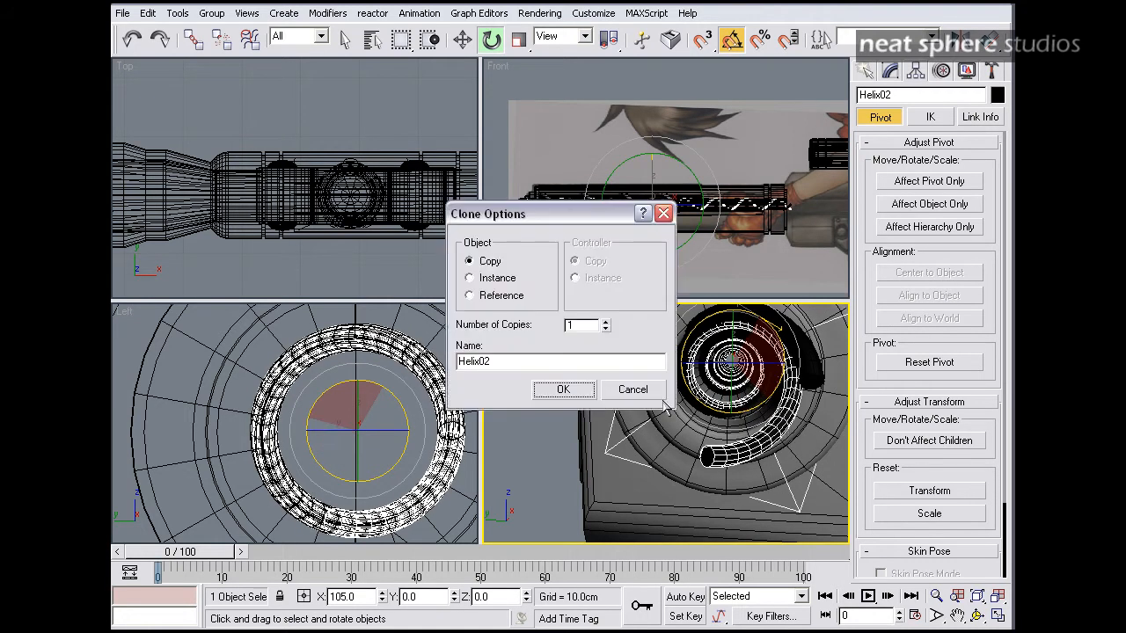
pyautogui.click(605, 322)
pyautogui.click(567, 394)
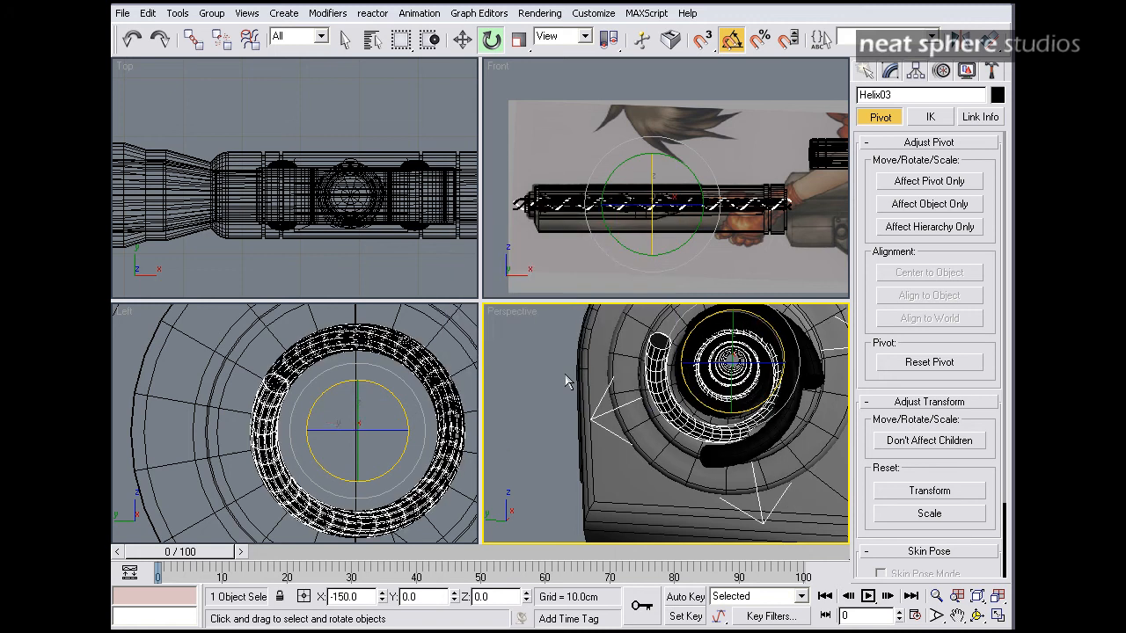
# - Rotate the last helix copy about X to -100 degrees to even out its spacing around the bore
pyautogui.keyDown('alt'); pyautogui.moveTo(684, 392); pyautogui.dragTo(684, 397, button='middle'); pyautogui.keyUp('alt')
pyautogui.moveTo(721, 441); pyautogui.dragTo(532, 316, button='middle')
pyautogui.moveTo(679, 386); pyautogui.dragTo(470, 236)
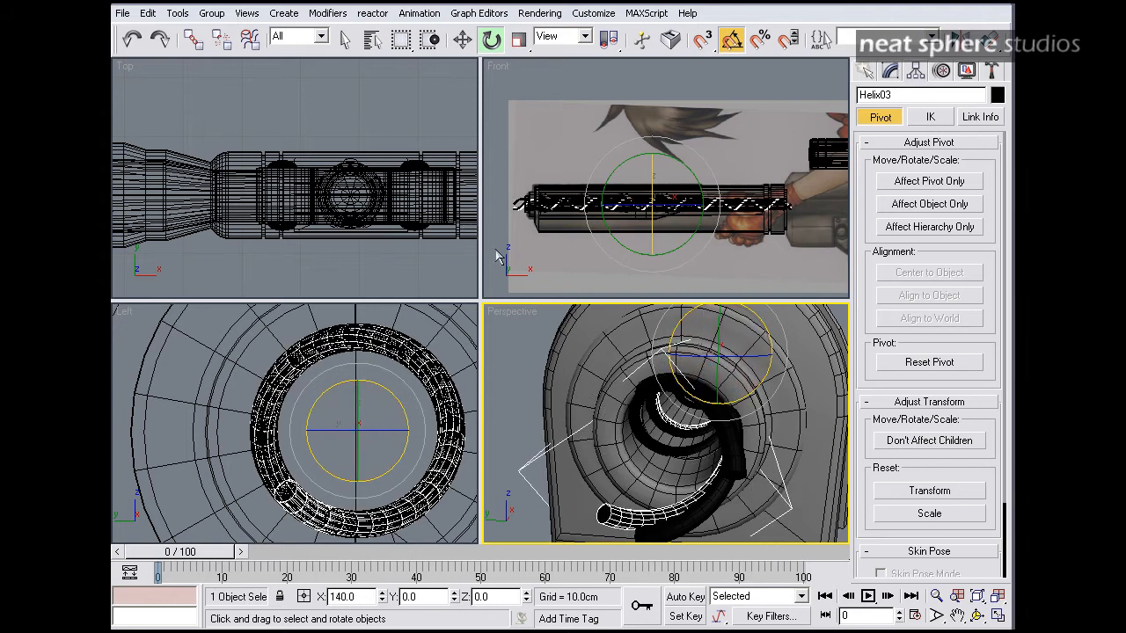
pyautogui.moveTo(689, 395); pyautogui.dragTo(613, 323)
pyautogui.hotkey('alt', 'w')
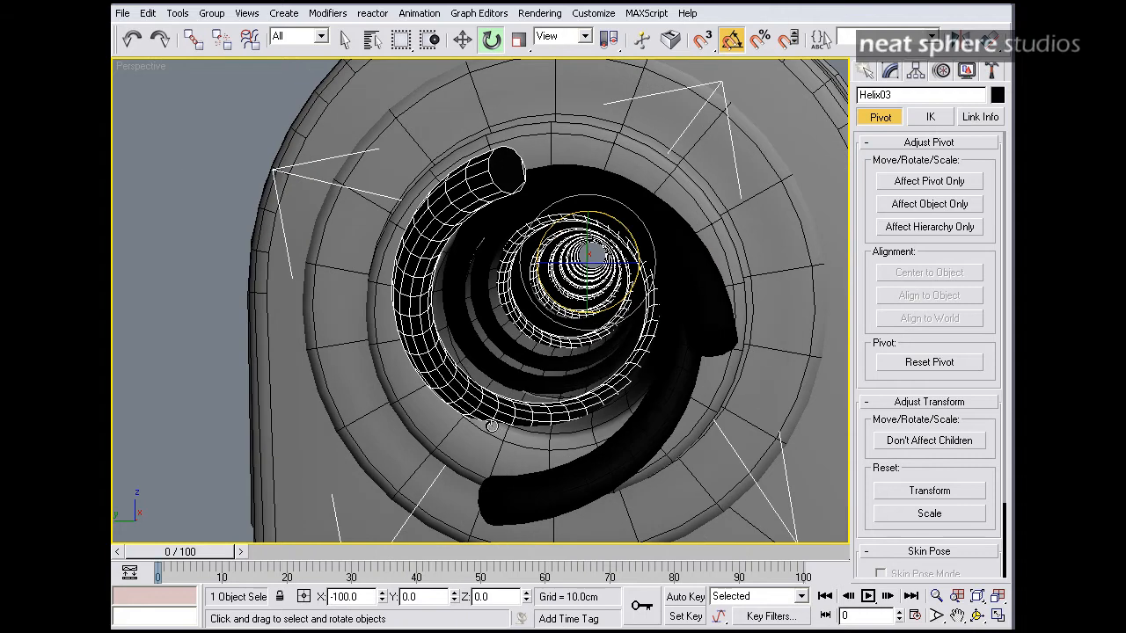
# - Rotate the other helix copy about X to 110 degrees and fine-tune the spacing of the helices around the muzzle
pyautogui.click(507, 343)
pyautogui.moveTo(546, 296); pyautogui.dragTo(299, 130)
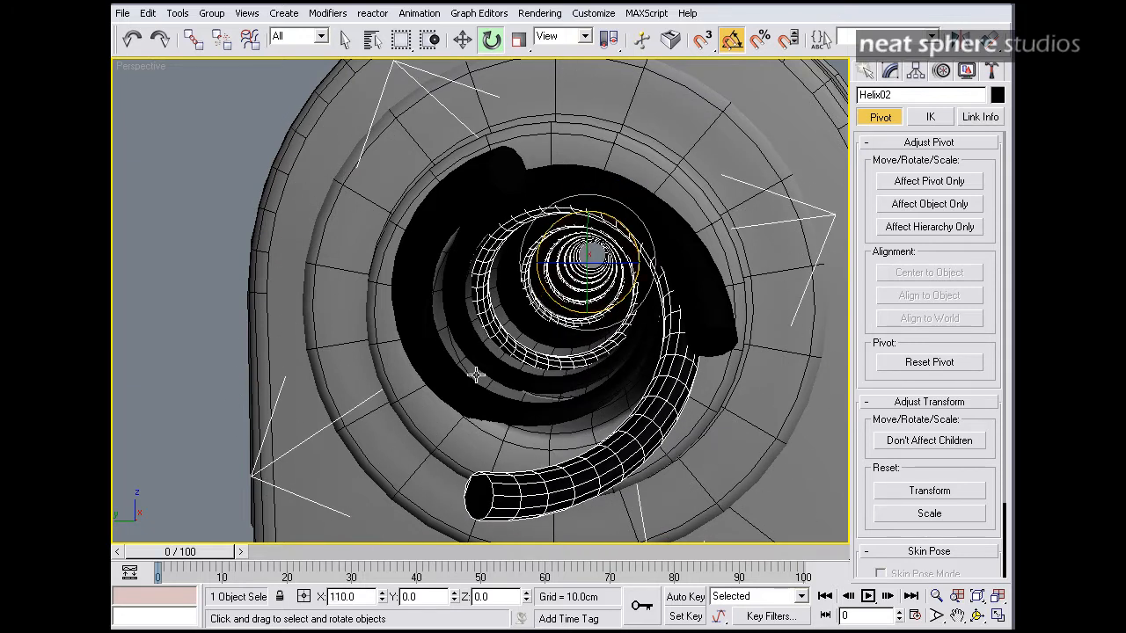
pyautogui.click(445, 377)
pyautogui.moveTo(547, 227); pyautogui.dragTo(543, 250)
pyautogui.moveTo(547, 282)
pyautogui.keyDown('alt'); pyautogui.mouseDown(button='middle')
pyautogui.moveTo(529, 292)
pyautogui.moveTo(539, 290)
pyautogui.mouseUp(button='middle'); pyautogui.keyUp('alt')
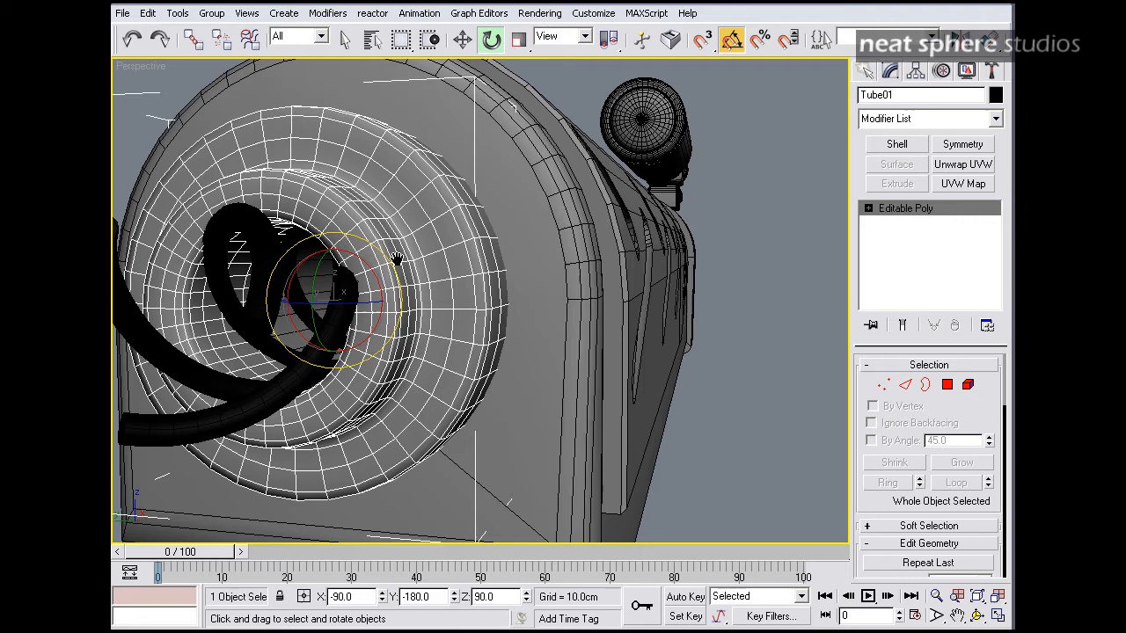
# - Subtract the helices from the barrel with ProBoolean to cut spiral rifling grooves into the bore
pyautogui.moveTo(483, 284); pyautogui.dragTo(440, 299)
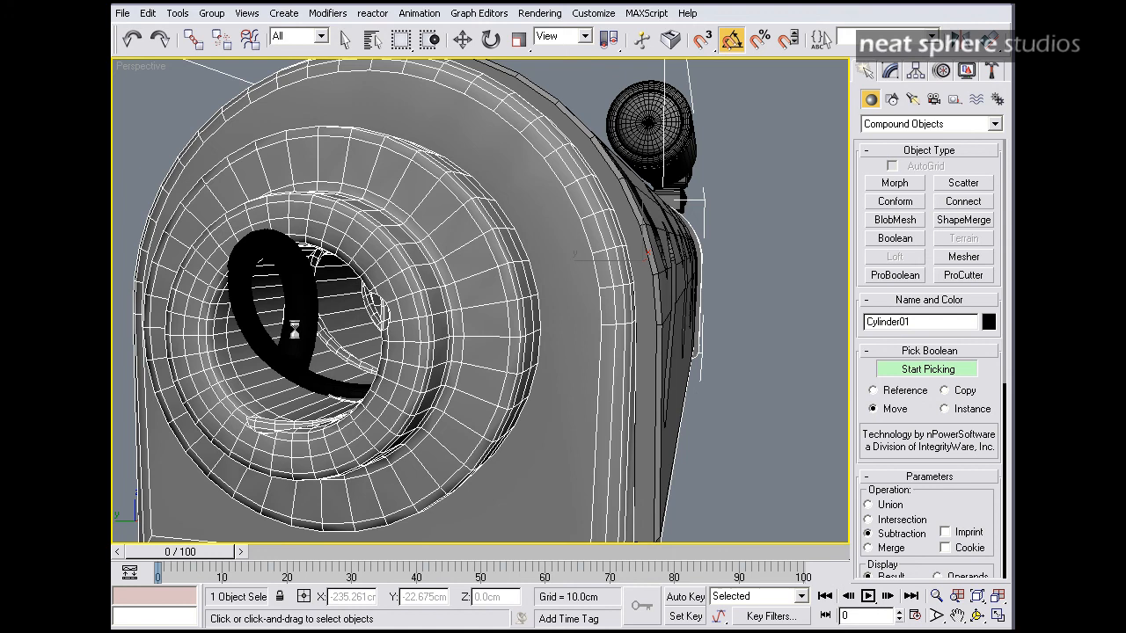
pyautogui.click(293, 322)
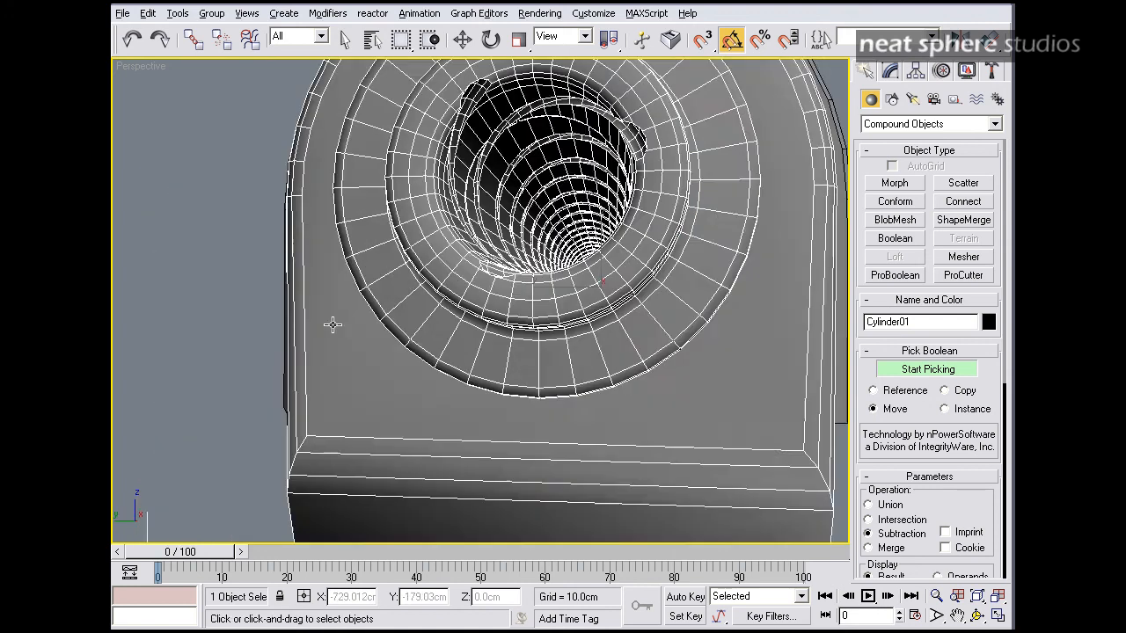
pyautogui.keyDown('alt'); pyautogui.moveTo(332, 325); pyautogui.dragTo(344, 325, button='middle'); pyautogui.keyUp('alt')
pyautogui.moveTo(550, 334); pyautogui.dragTo(521, 350, button='middle')
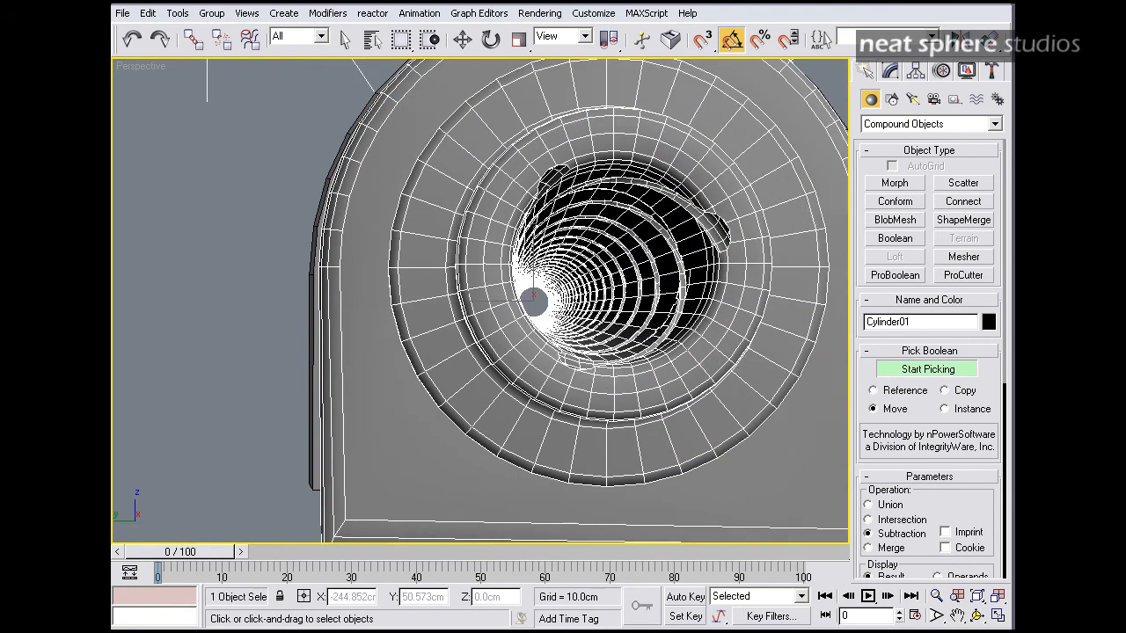
pyautogui.keyDown('alt'); pyautogui.moveTo(534, 300); pyautogui.dragTo(523, 305, button='middle'); pyautogui.keyUp('alt')
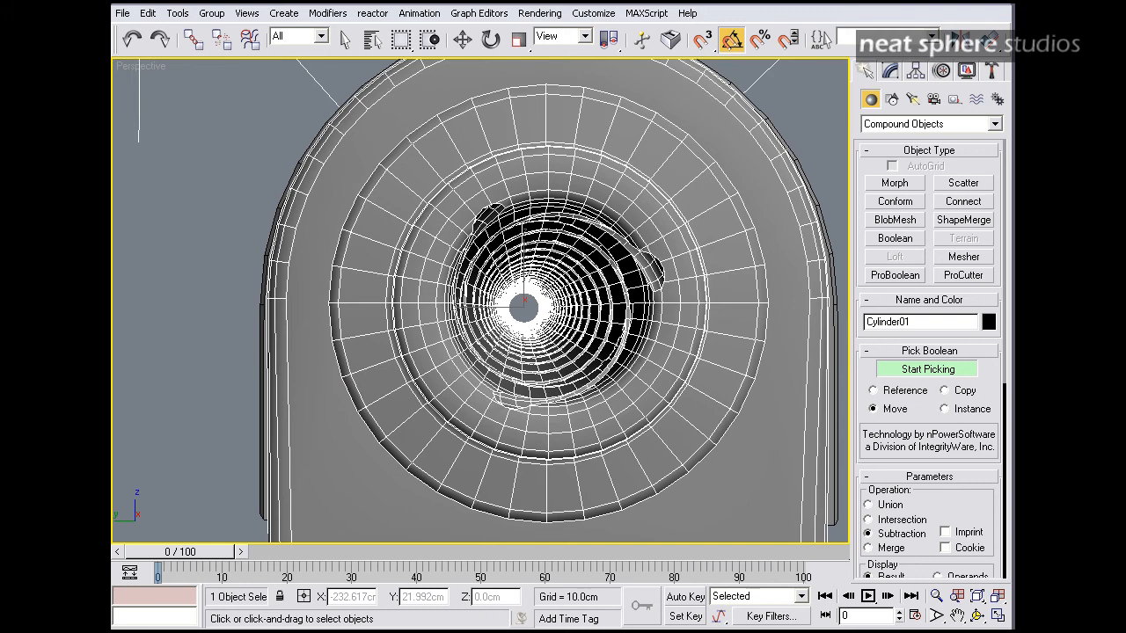
# - Examine the grooved bore and the whole barrel from several angles, with and without edges displayed
pyautogui.press('F4')
pyautogui.moveTo(588, 335); pyautogui.dragTo(435, 498, button='middle')
pyautogui.hotkey('alt', 'z')
pyautogui.moveTo(479, 475); pyautogui.dragTo(548, 293)
pyautogui.moveTo(555, 405); pyautogui.dragTo(502, 515)
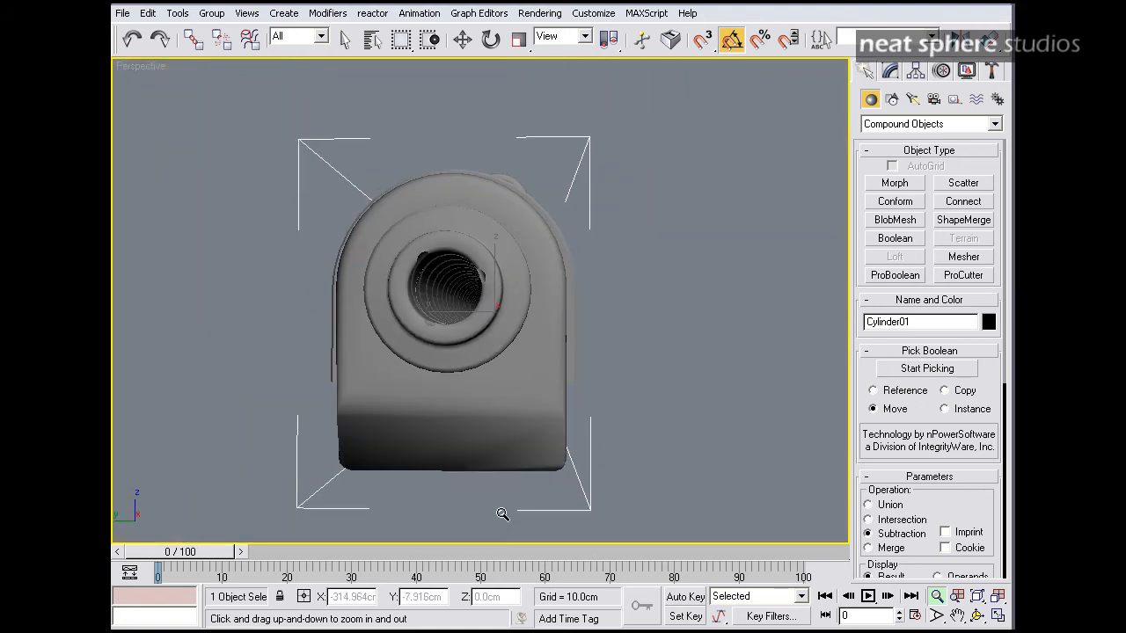
pyautogui.press('F4')
pyautogui.keyDown('alt'); pyautogui.moveTo(544, 337); pyautogui.dragTo(477, 249, button='middle'); pyautogui.keyUp('alt')
pyautogui.moveTo(478, 249); pyautogui.dragTo(472, 414)
pyautogui.rightClick(473, 414)
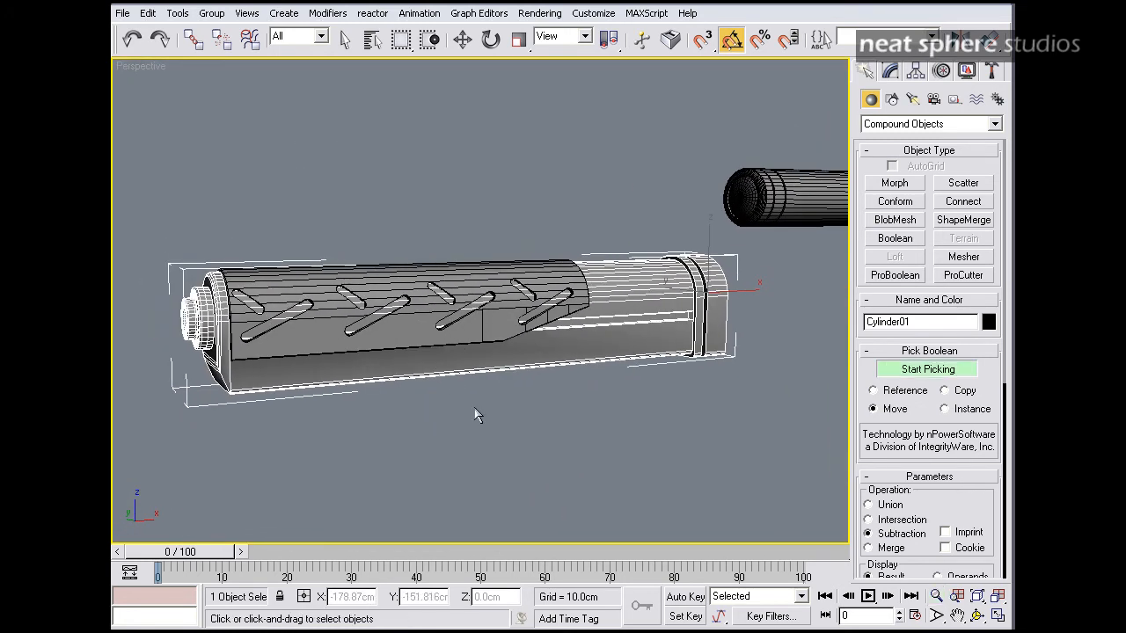
# - End the Boolean operand picking and bring the rifle body behind the barrel into view in the Front viewport
pyautogui.click(930, 373)
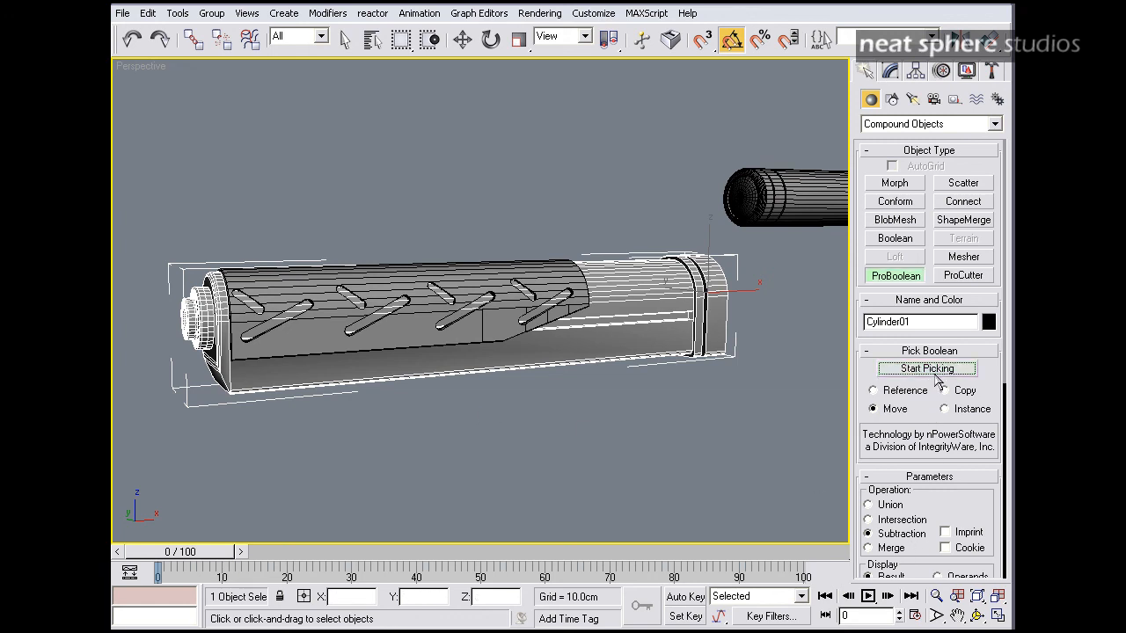
pyautogui.click(997, 616)
pyautogui.hotkey('alt', 'z')
pyautogui.moveTo(730, 179); pyautogui.dragTo(712, 230)
pyautogui.moveTo(779, 248); pyautogui.dragTo(657, 224)
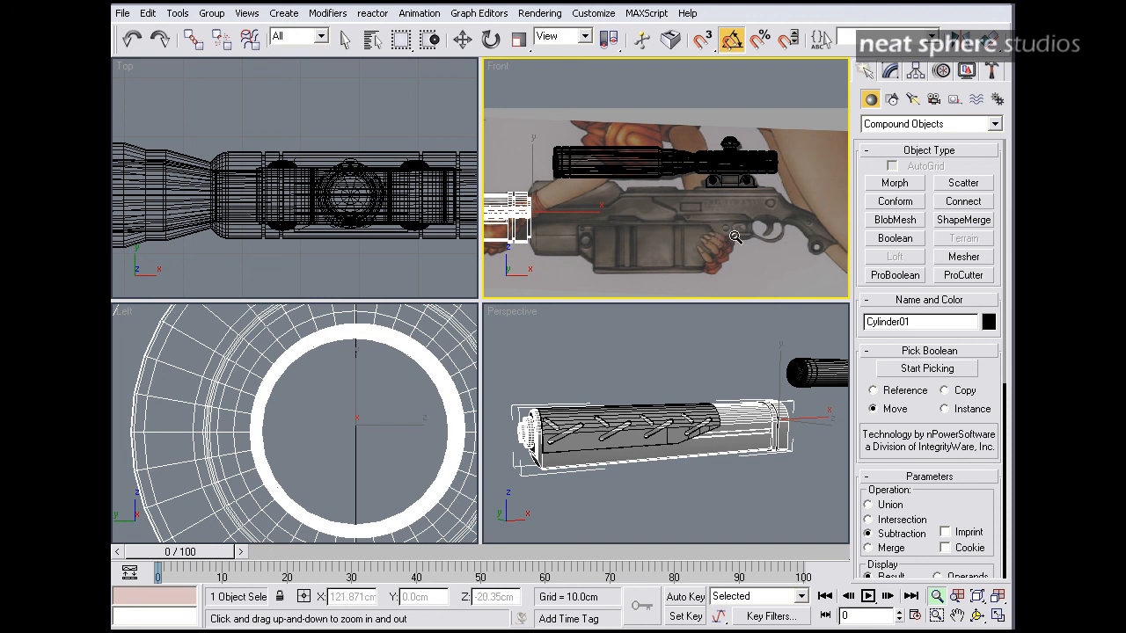